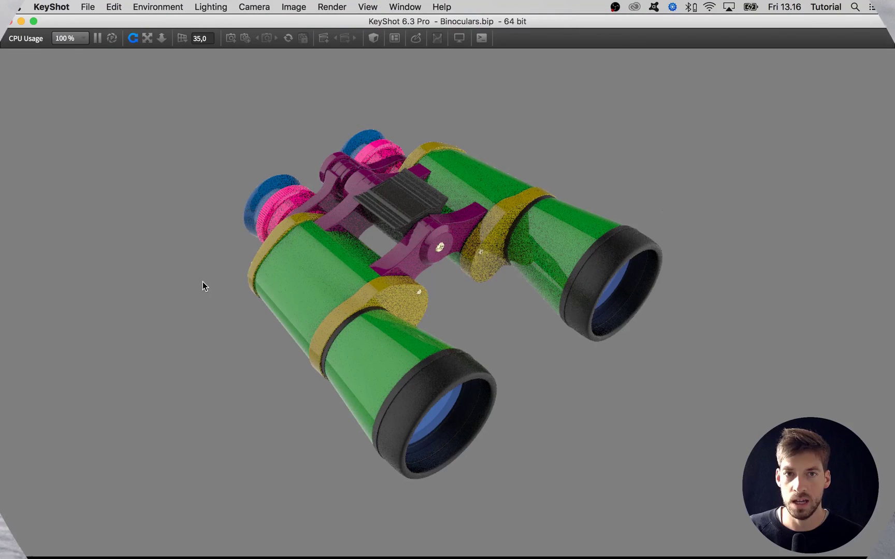
Orbit the binoculars to view them from several angles, toggling the toolbar on and off
{"action": "left_click_drag", "start_coordinate": [287, 279], "coordinate": [294, 360]}
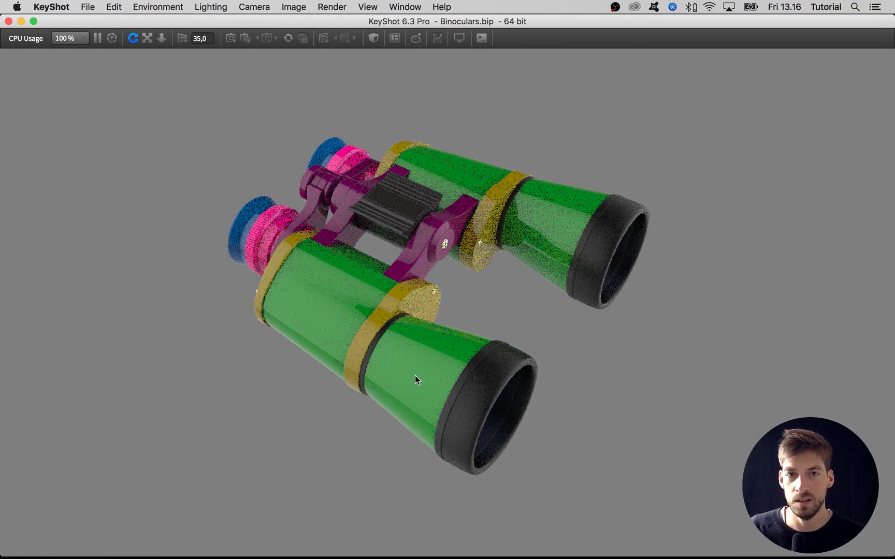
{"action": "left_click_drag", "start_coordinate": [359, 429], "coordinate": [331, 397]}
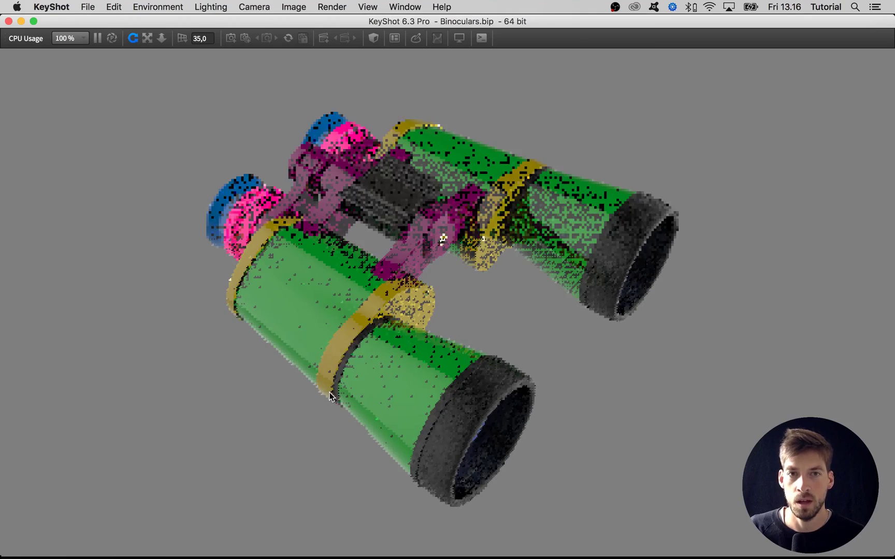
{"action": "mouse_move", "coordinate": [319, 443]}
{"action": "left_mouse_down"}
{"action": "mouse_move", "coordinate": [358, 426]}
{"action": "mouse_move", "coordinate": [324, 443]}
{"action": "left_mouse_up"}
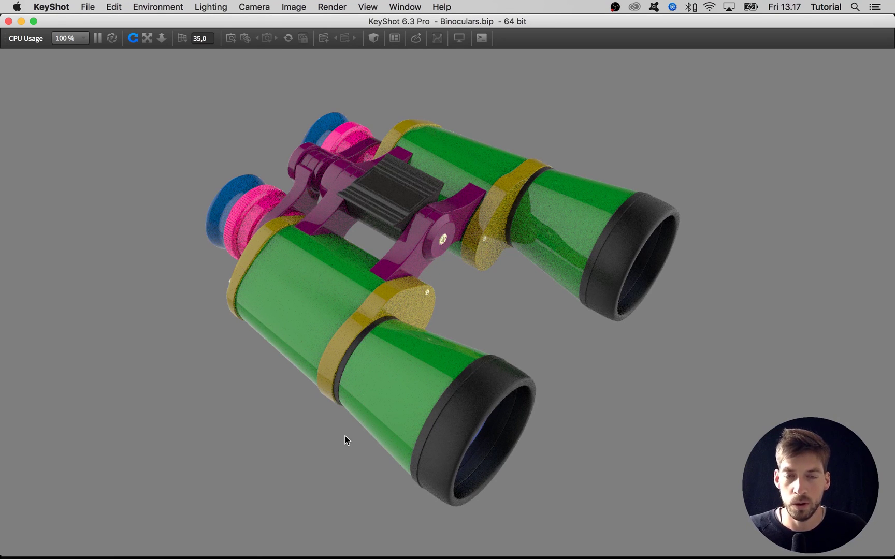
{"action": "key", "text": "t"}
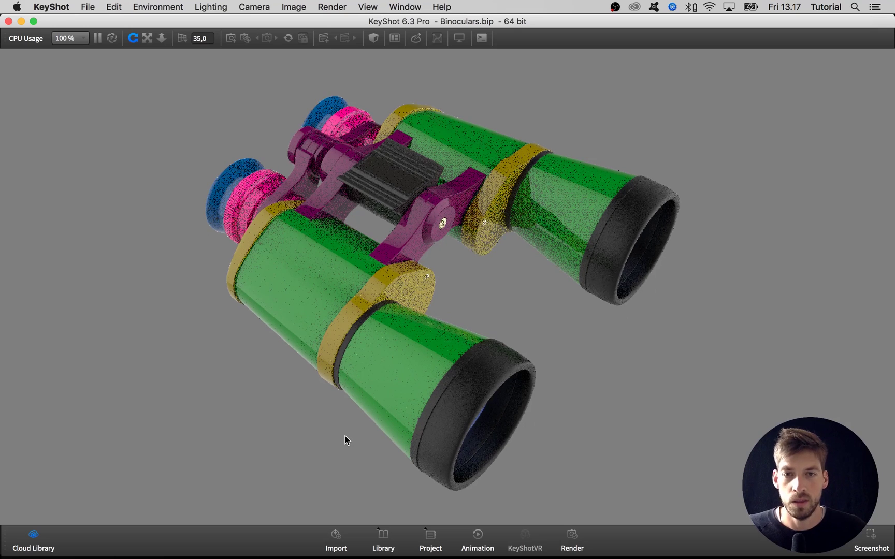
{"action": "key", "text": "t"}
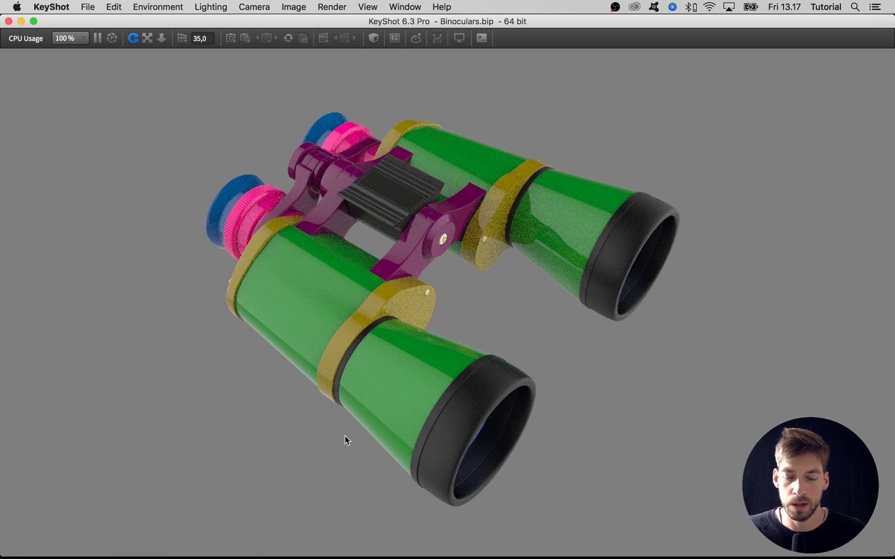
Browse the Library's Miscellaneous materials, then launch the KeyShot Cloud Library in Chrome
{"action": "key", "text": "m"}
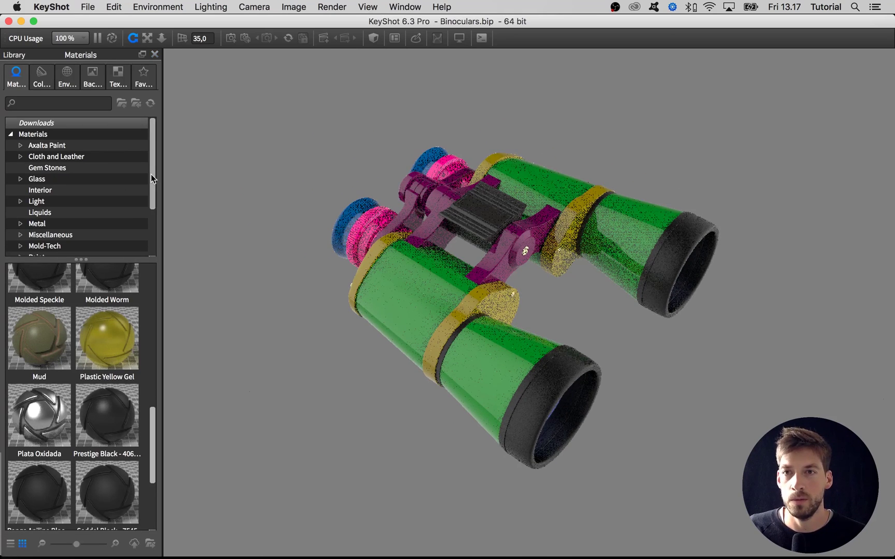
{"action": "left_click_drag", "start_coordinate": [151, 174], "coordinate": [150, 204]}
{"action": "left_click", "coordinate": [62, 190]}
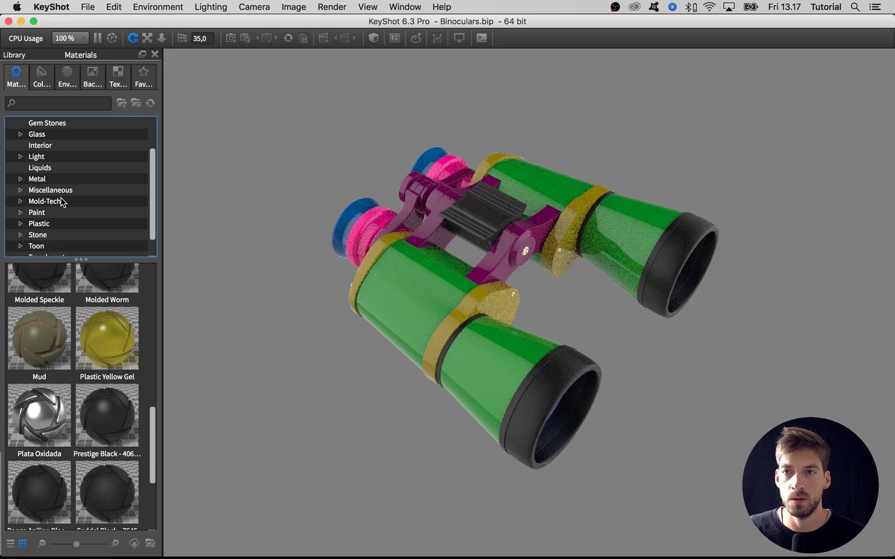
{"action": "left_click", "coordinate": [61, 200]}
{"action": "left_click", "coordinate": [61, 190]}
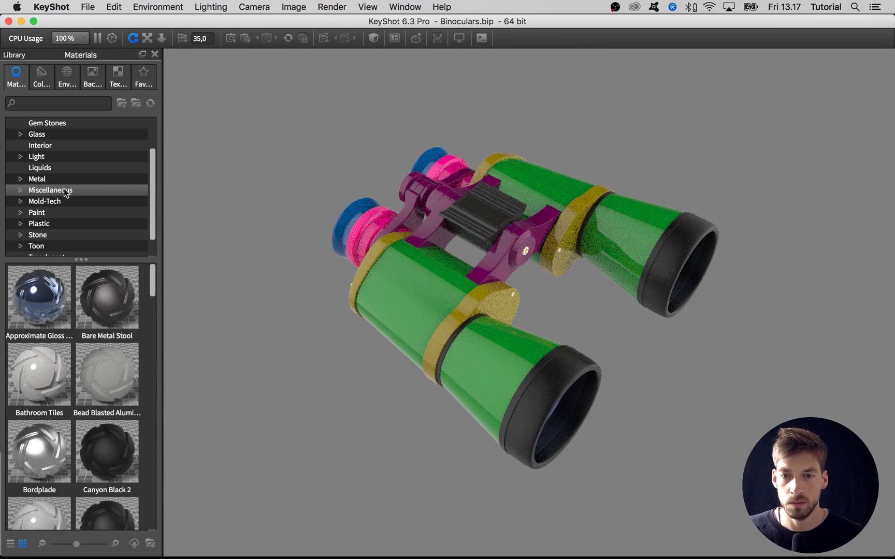
{"action": "key", "text": "t"}
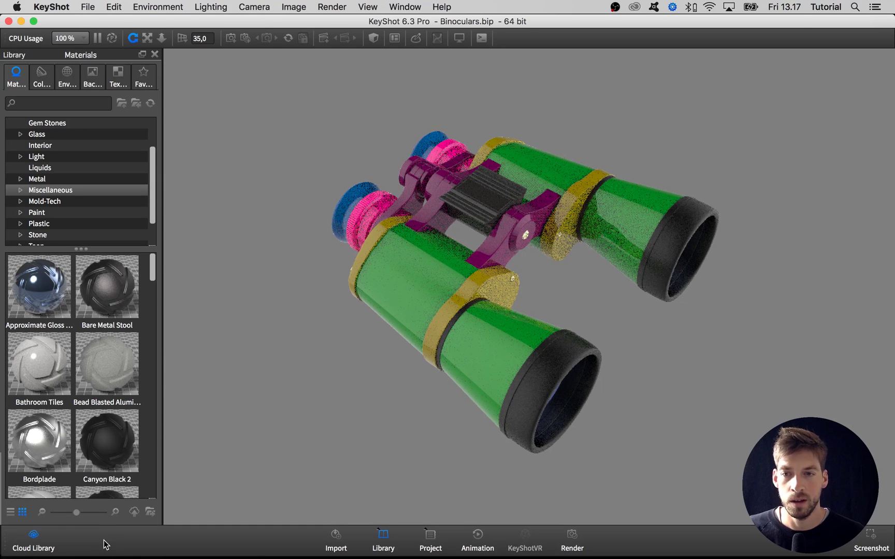
{"action": "left_click", "coordinate": [34, 537]}
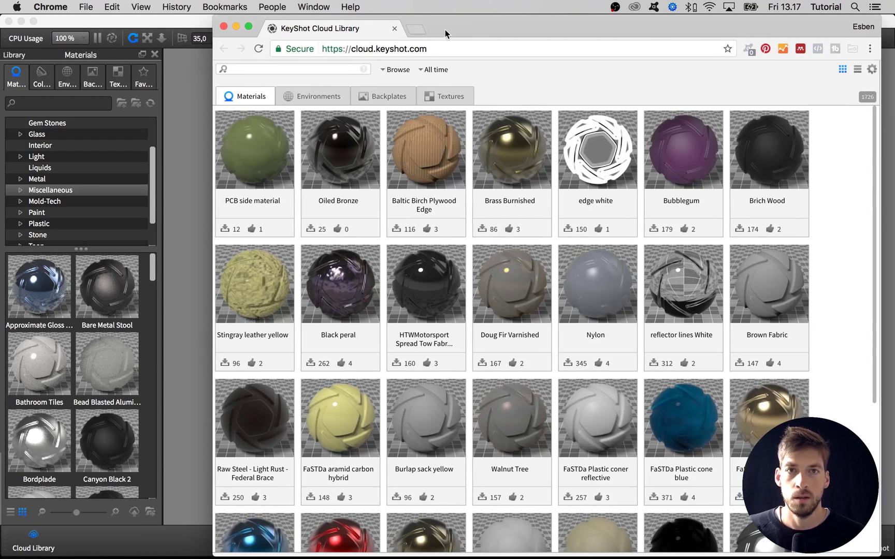
Shift the Chrome window left and scroll through the KeyShot Cloud materials grid
{"action": "left_click_drag", "start_coordinate": [445, 30], "coordinate": [432, 29]}
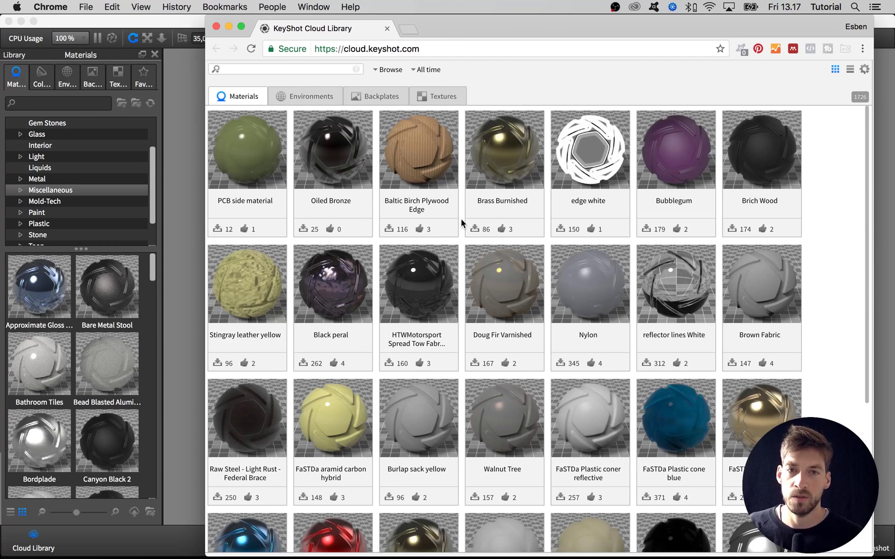
{"action": "scroll", "coordinate": [605, 366], "scroll_direction": "down", "scroll_amount": 3}
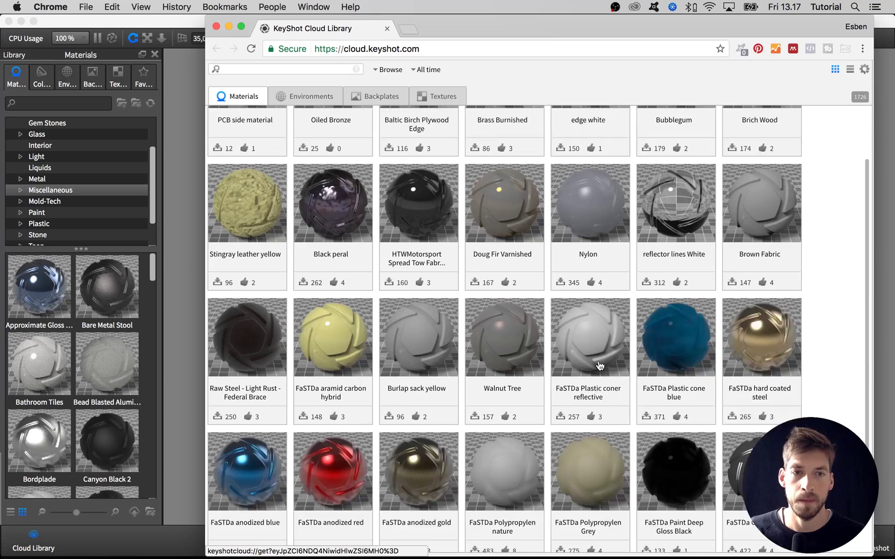
{"action": "scroll", "coordinate": [591, 359], "scroll_direction": "up", "scroll_amount": 3}
{"action": "scroll", "coordinate": [450, 295], "scroll_direction": "down", "scroll_amount": 3}
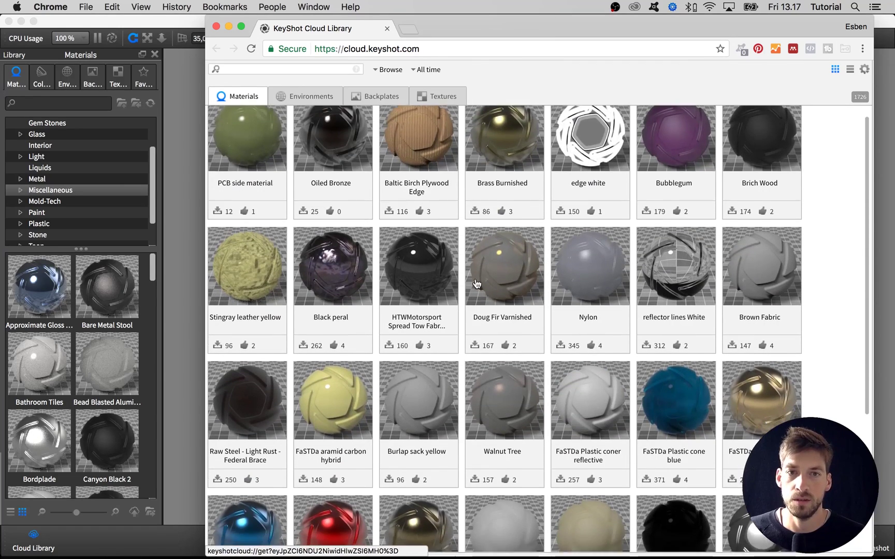
{"action": "scroll", "coordinate": [383, 345], "scroll_direction": "down", "scroll_amount": 4}
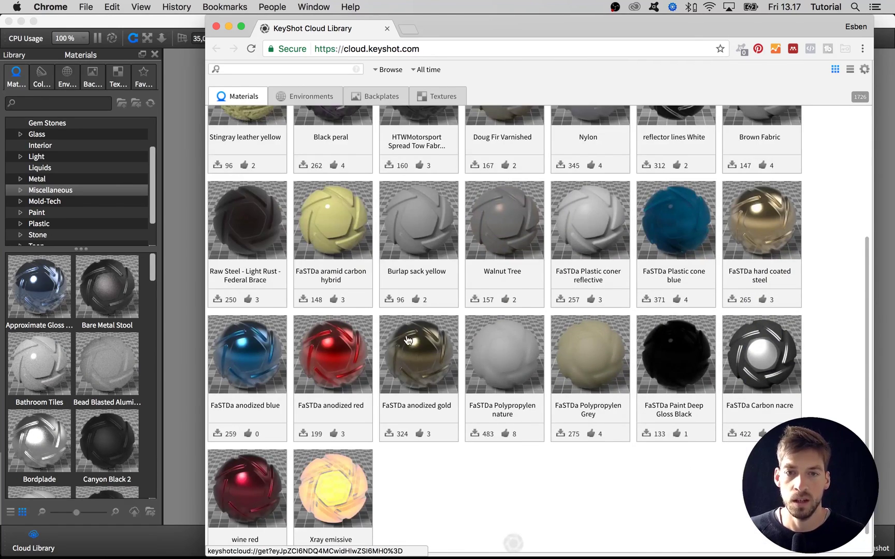
{"action": "scroll", "coordinate": [409, 341], "scroll_direction": "down", "scroll_amount": 6}
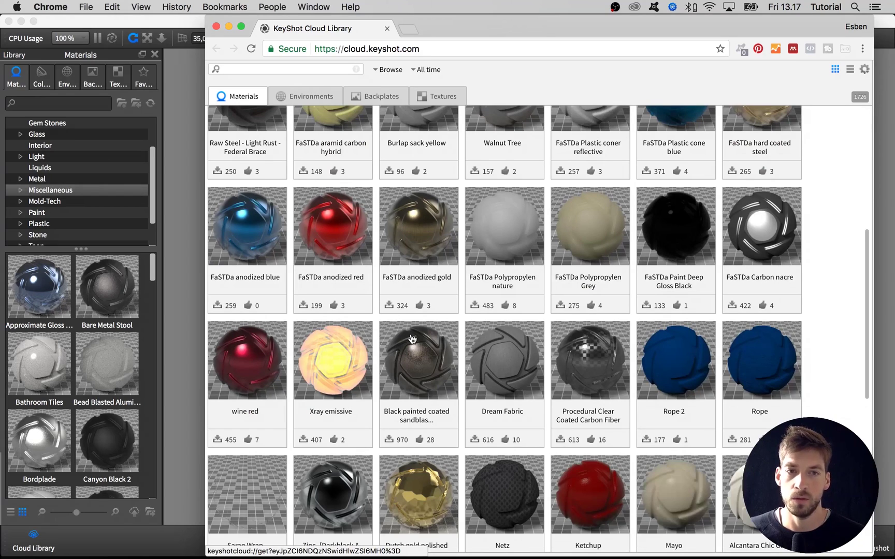
{"action": "scroll", "coordinate": [428, 334], "scroll_direction": "up", "scroll_amount": 13}
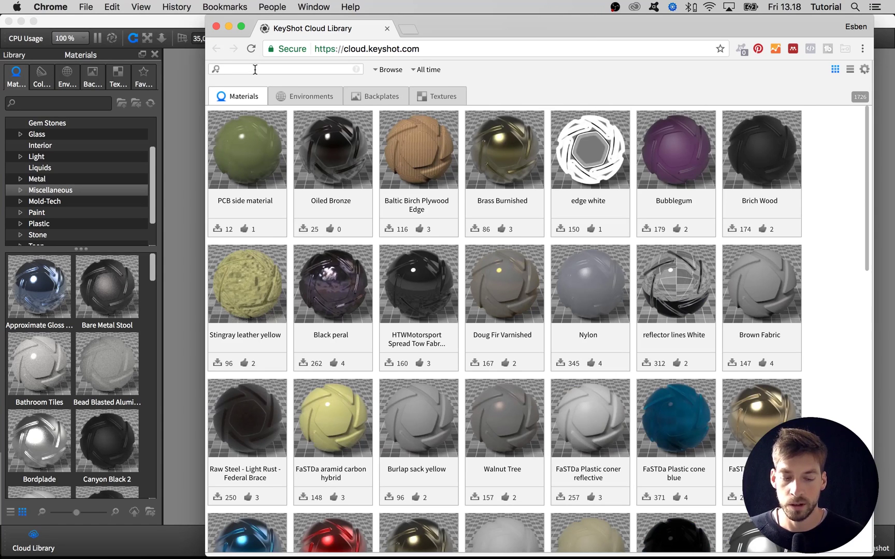
Search KeyShot Cloud for 'sorensen' and scroll through the 288 leather results
{"action": "left_click", "coordinate": [254, 70]}
{"action": "type", "text": "sorensen"}
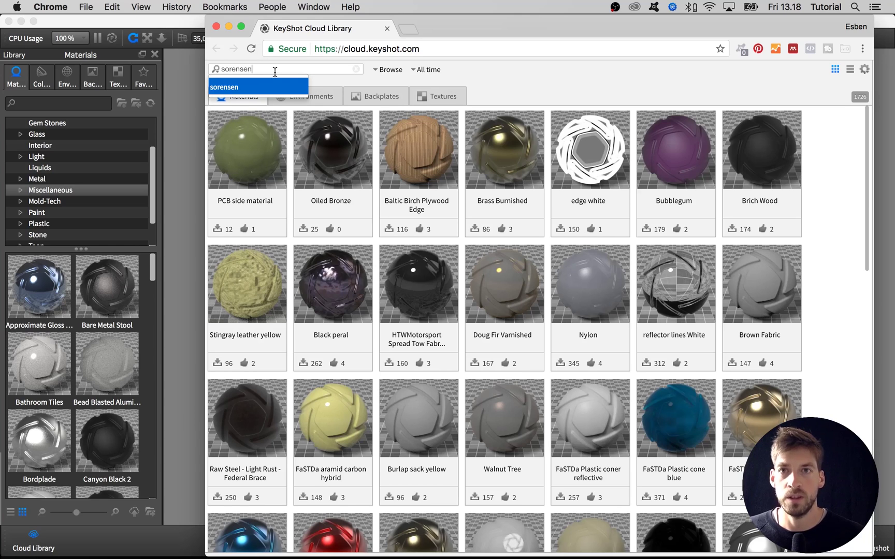
{"action": "key", "text": "Return"}
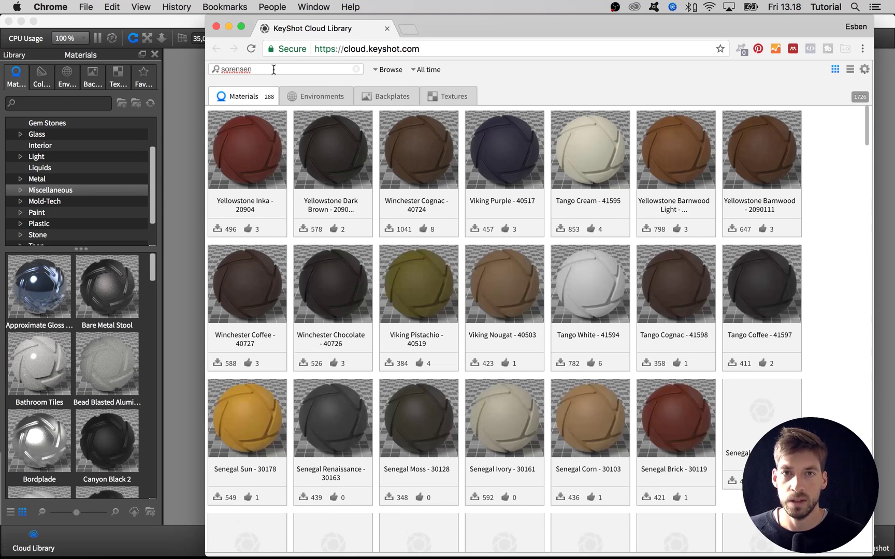
{"action": "scroll", "coordinate": [353, 196], "scroll_direction": "down", "scroll_amount": 5}
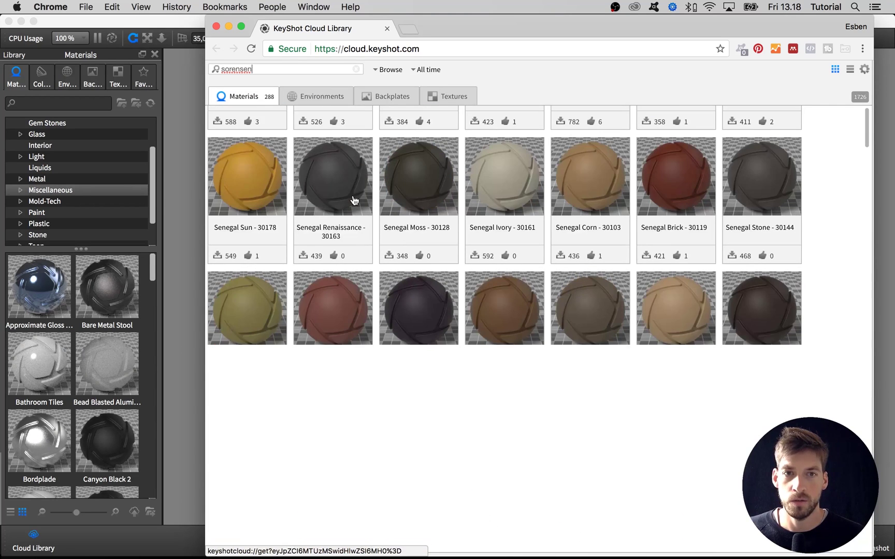
{"action": "scroll", "coordinate": [485, 230], "scroll_direction": "down", "scroll_amount": 2}
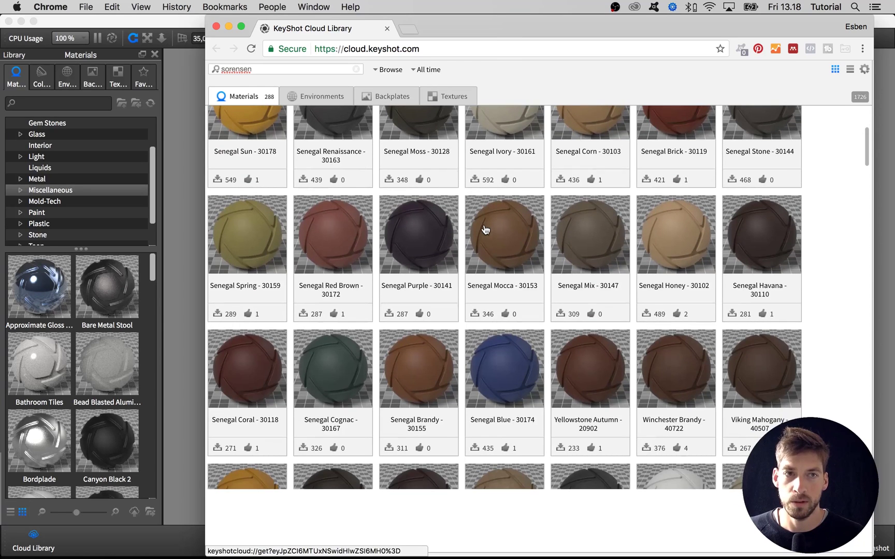
{"action": "scroll", "coordinate": [485, 300], "scroll_direction": "up", "scroll_amount": 3}
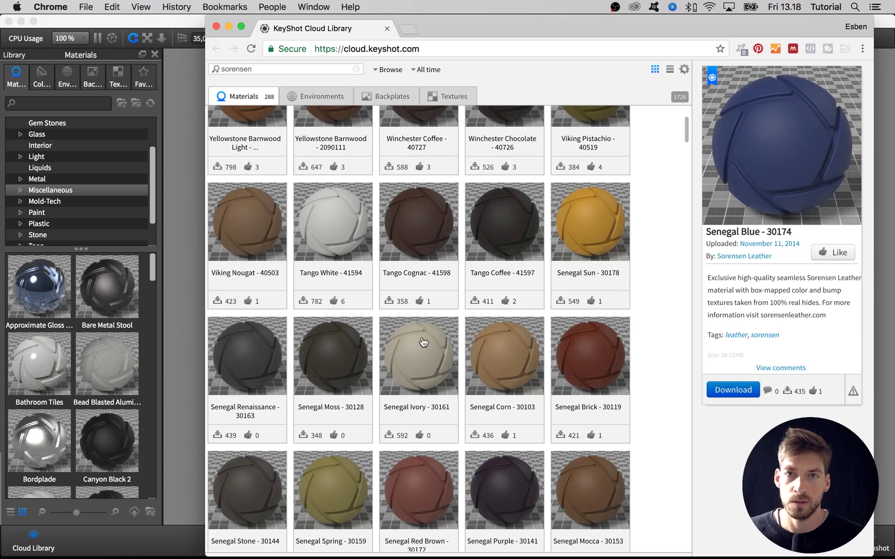
Quick Look SorensenLeatherReferenceChart.png from the Resources > Misc folder in Finder
{"action": "mouse_move", "coordinate": [392, 554]}
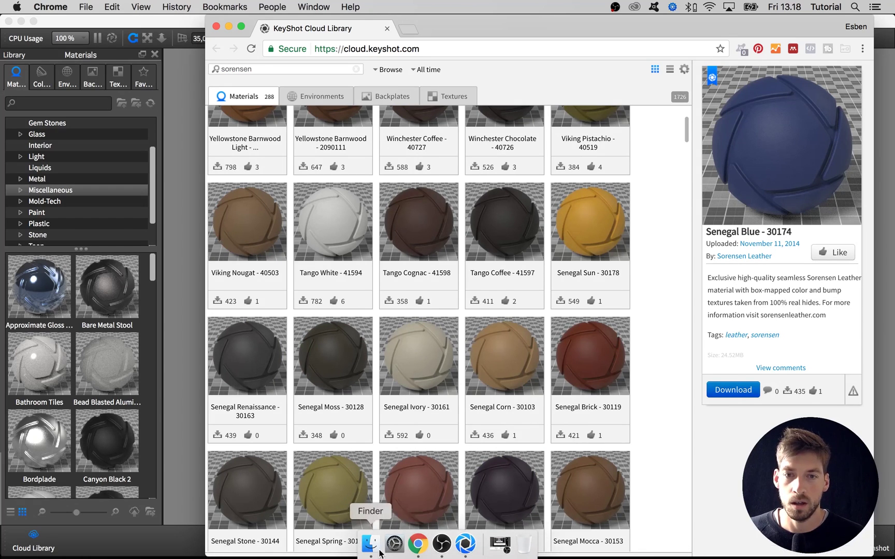
{"action": "left_click", "coordinate": [371, 544]}
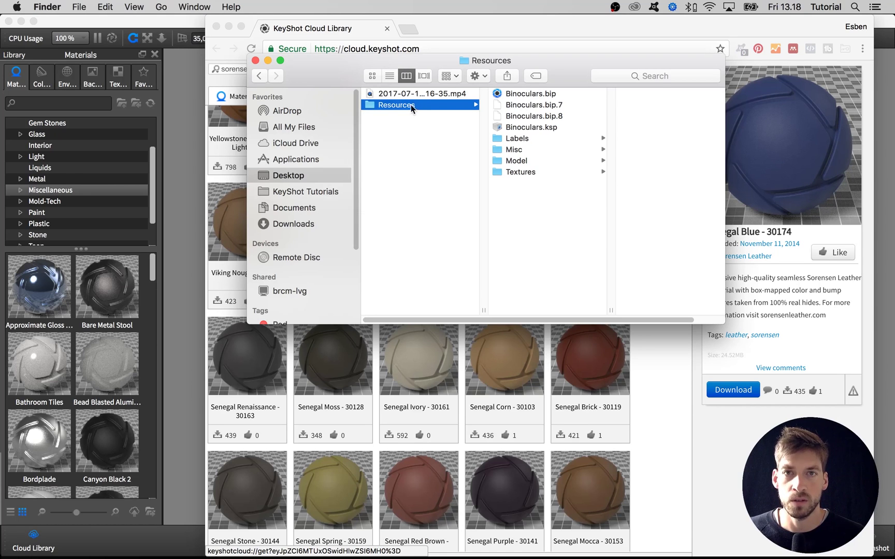
{"action": "left_click", "coordinate": [496, 150]}
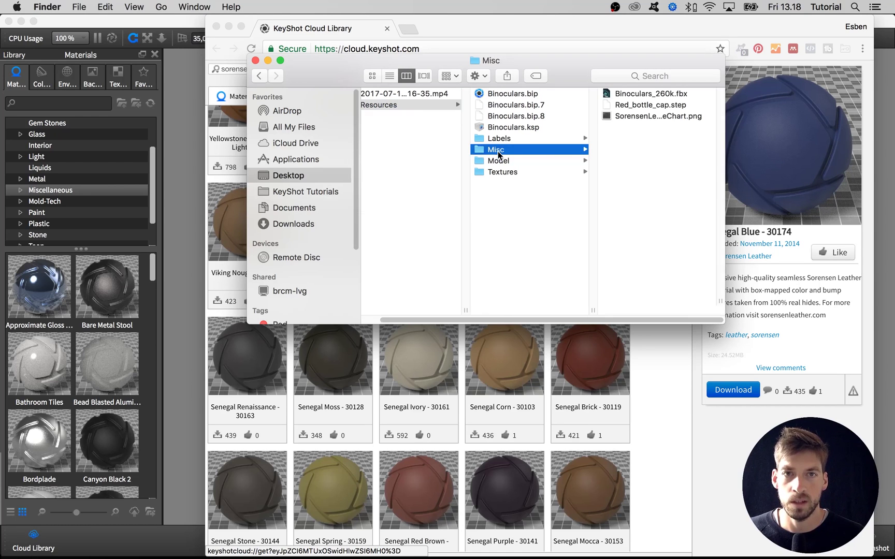
{"action": "left_click", "coordinate": [613, 116]}
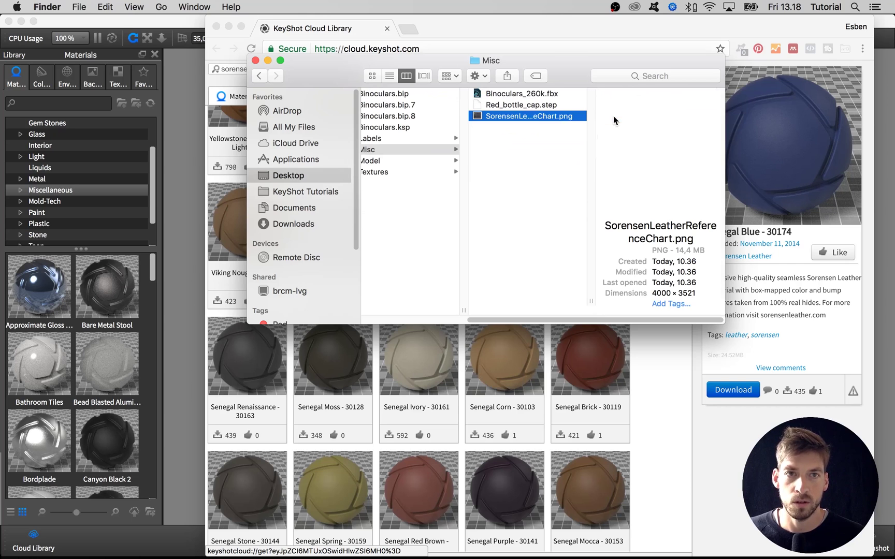
{"action": "left_click", "coordinate": [529, 119]}
{"action": "key", "text": "space"}
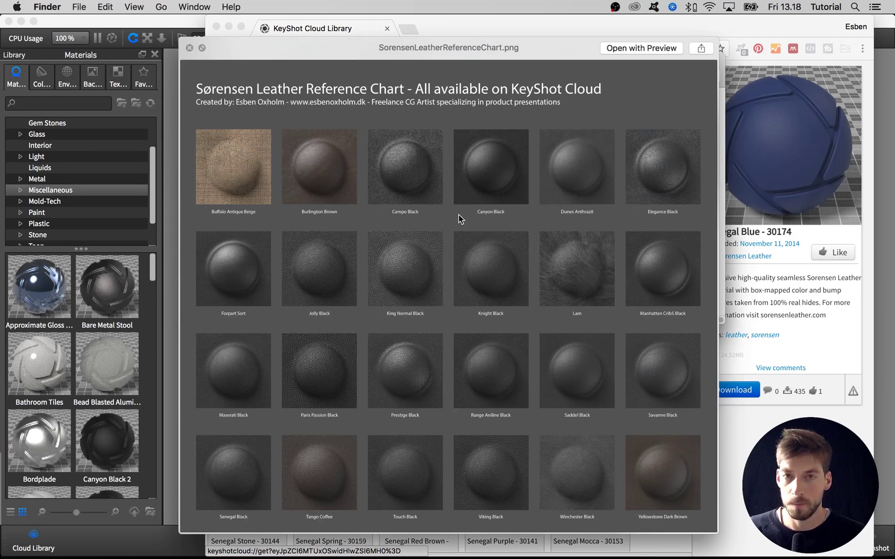
{"action": "scroll", "coordinate": [414, 288], "scroll_direction": "up", "scroll_amount": 5, "text": "alt"}
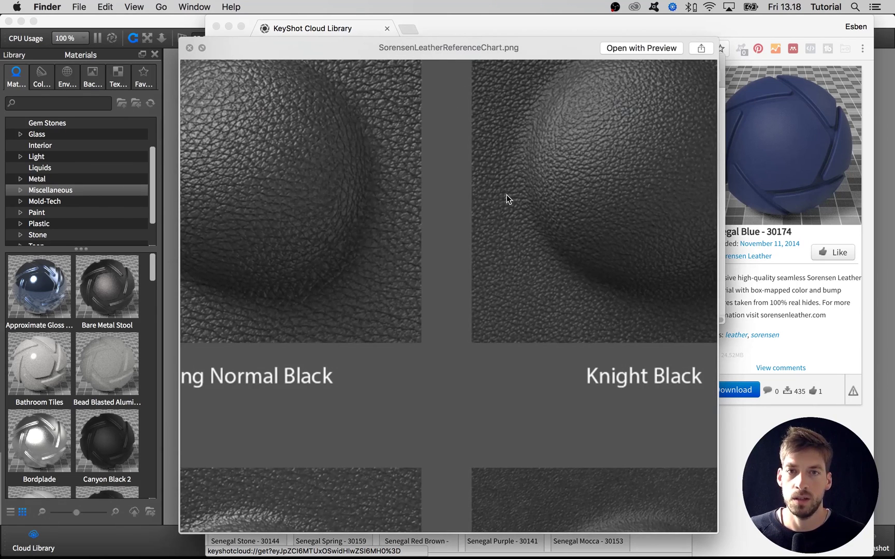
{"action": "scroll", "coordinate": [461, 206], "scroll_direction": "down", "scroll_amount": 10}
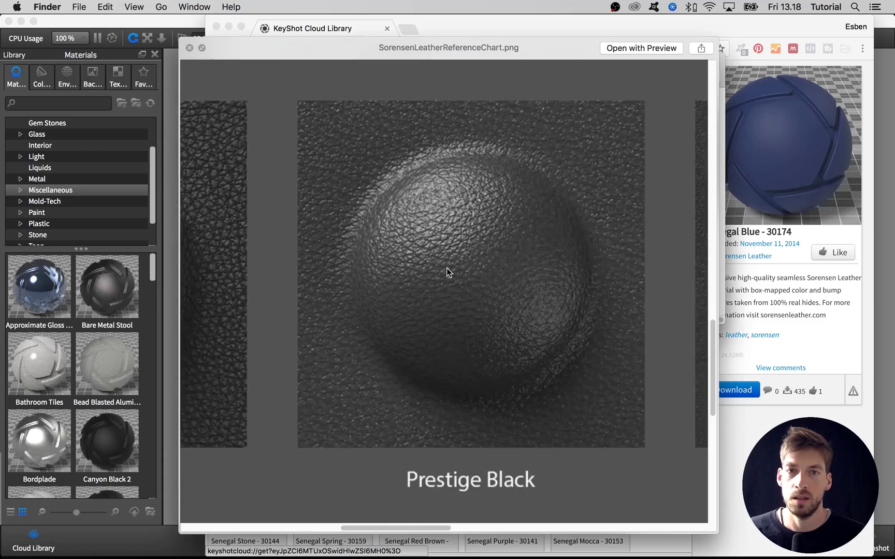
{"action": "scroll", "coordinate": [529, 255], "scroll_direction": "left", "scroll_amount": 10}
{"action": "scroll", "coordinate": [446, 208], "scroll_direction": "down", "scroll_amount": 5}
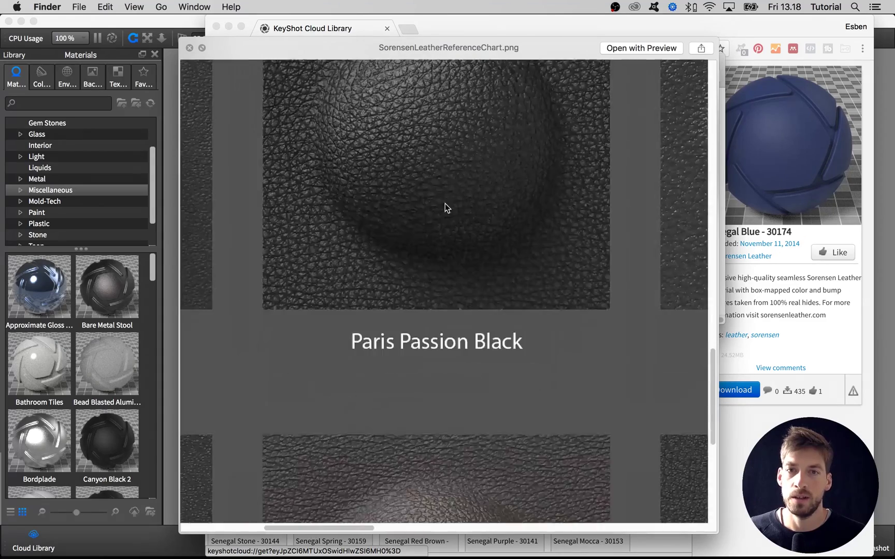
{"action": "scroll", "coordinate": [494, 140], "scroll_direction": "left", "scroll_amount": 5}
{"action": "scroll", "coordinate": [410, 276], "scroll_direction": "up", "scroll_amount": 5}
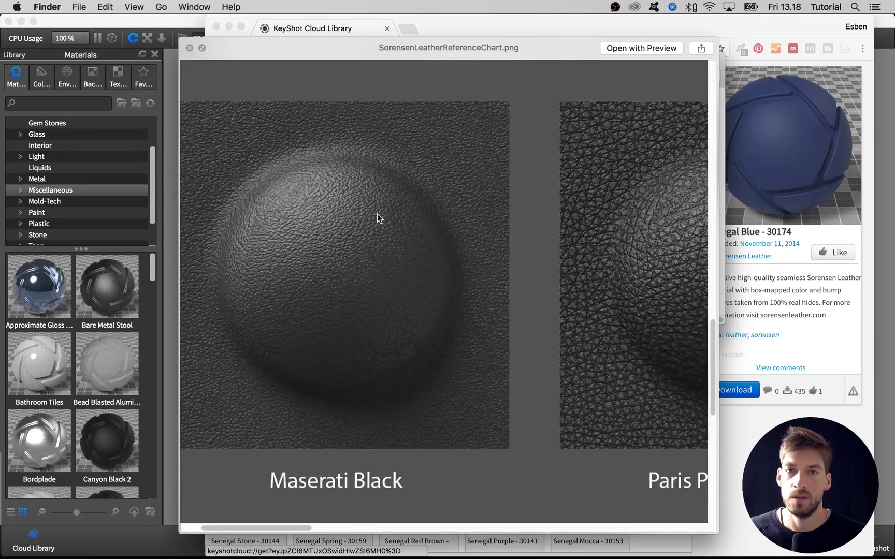
{"action": "scroll", "coordinate": [378, 216], "scroll_direction": "down", "scroll_amount": 10}
{"action": "scroll", "coordinate": [370, 202], "scroll_direction": "up", "scroll_amount": 15}
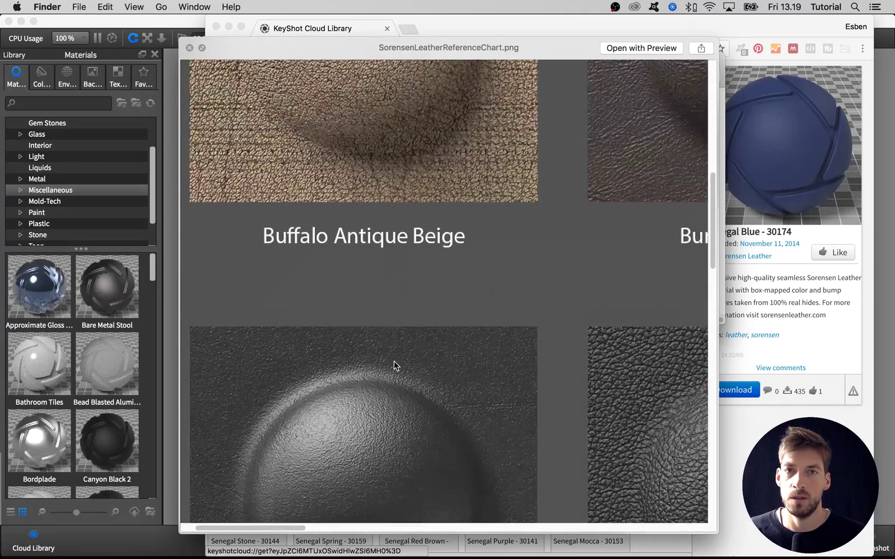
{"action": "scroll", "coordinate": [462, 339], "scroll_direction": "right", "scroll_amount": 10}
{"action": "scroll", "coordinate": [483, 403], "scroll_direction": "down", "scroll_amount": 5}
{"action": "scroll", "coordinate": [444, 309], "scroll_direction": "right", "scroll_amount": 10}
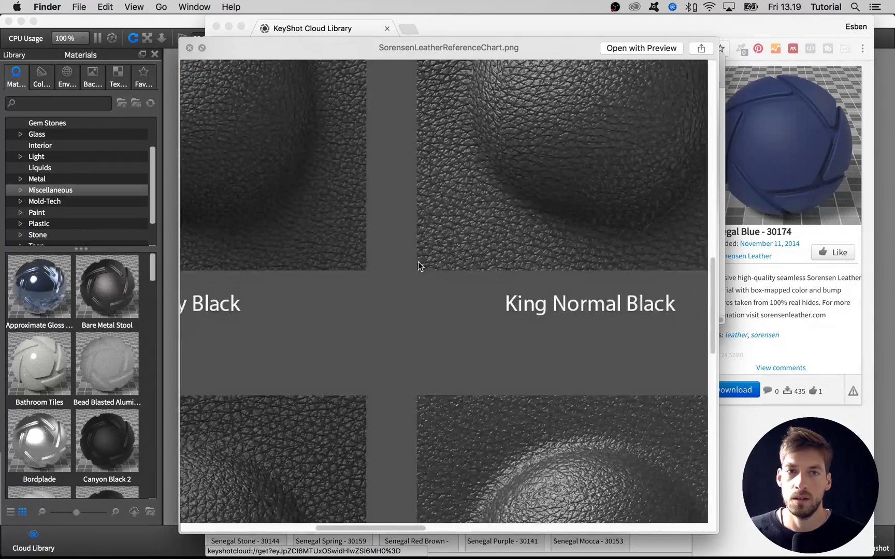
{"action": "scroll", "coordinate": [417, 266], "scroll_direction": "down", "scroll_amount": 5, "text": "ctrl"}
{"action": "scroll", "coordinate": [495, 291], "scroll_direction": "down", "scroll_amount": 5, "text": "ctrl"}
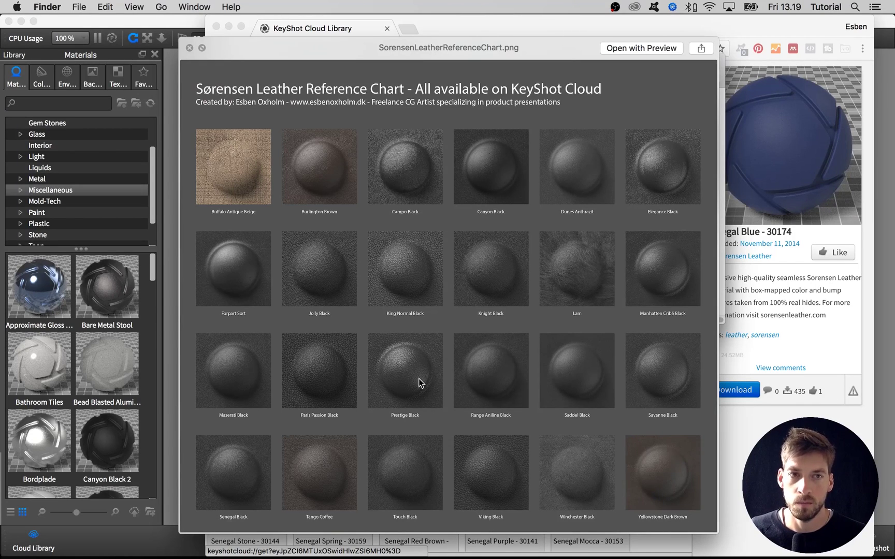
{"action": "scroll", "coordinate": [419, 383], "scroll_direction": "up", "scroll_amount": 5, "text": "ctrl"}
{"action": "scroll", "coordinate": [489, 413], "scroll_direction": "down", "scroll_amount": 5, "text": "ctrl"}
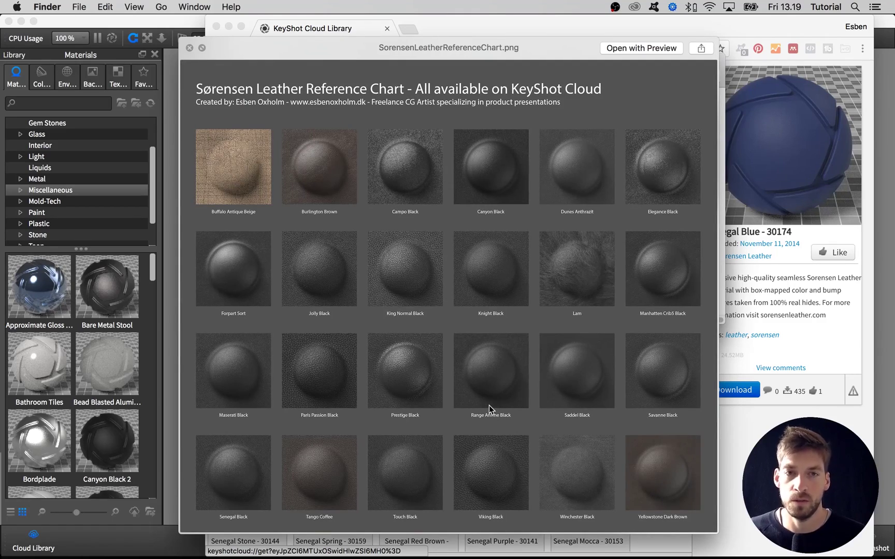
{"action": "scroll", "coordinate": [433, 347], "scroll_direction": "up", "scroll_amount": 5, "text": "ctrl"}
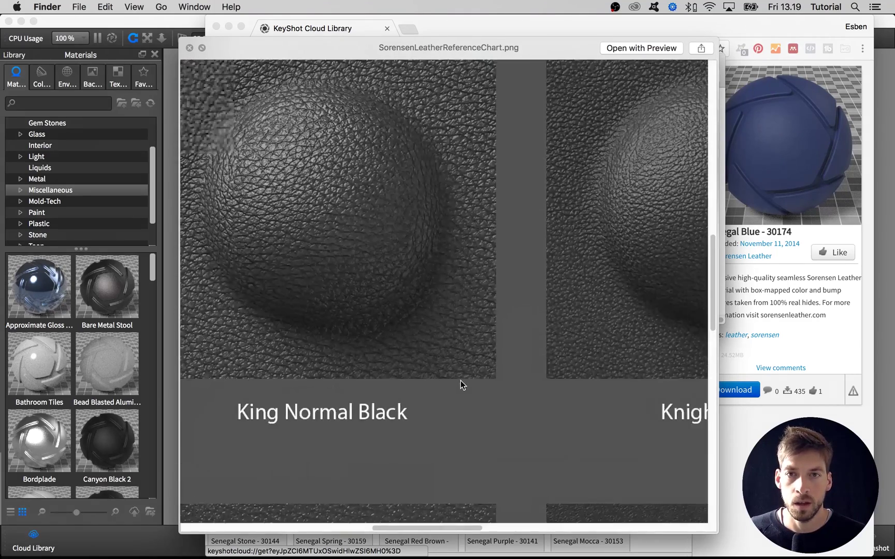
{"action": "scroll", "coordinate": [468, 363], "scroll_direction": "down", "scroll_amount": 10}
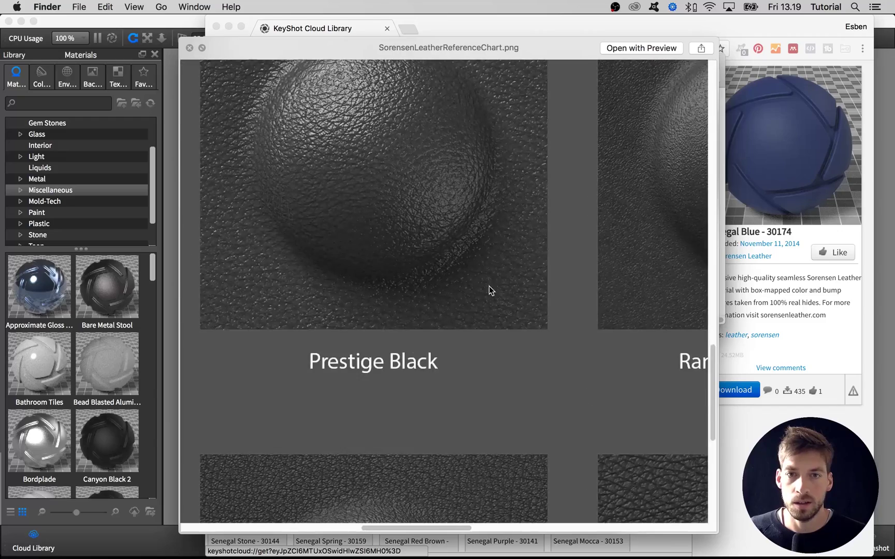
{"action": "scroll", "coordinate": [490, 289], "scroll_direction": "right", "scroll_amount": 3}
{"action": "scroll", "coordinate": [396, 139], "scroll_direction": "up", "scroll_amount": 5}
{"action": "scroll", "coordinate": [366, 254], "scroll_direction": "left", "scroll_amount": 5}
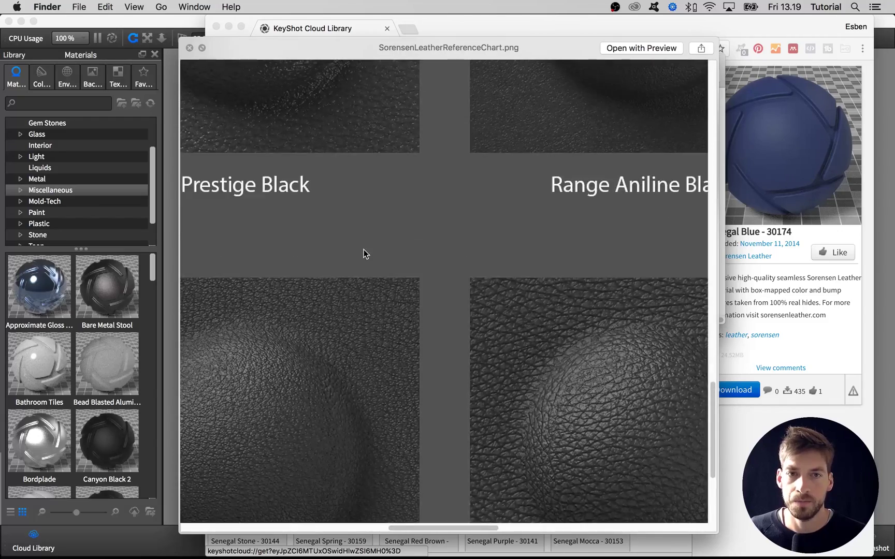
{"action": "scroll", "coordinate": [443, 287], "scroll_direction": "left", "scroll_amount": 5}
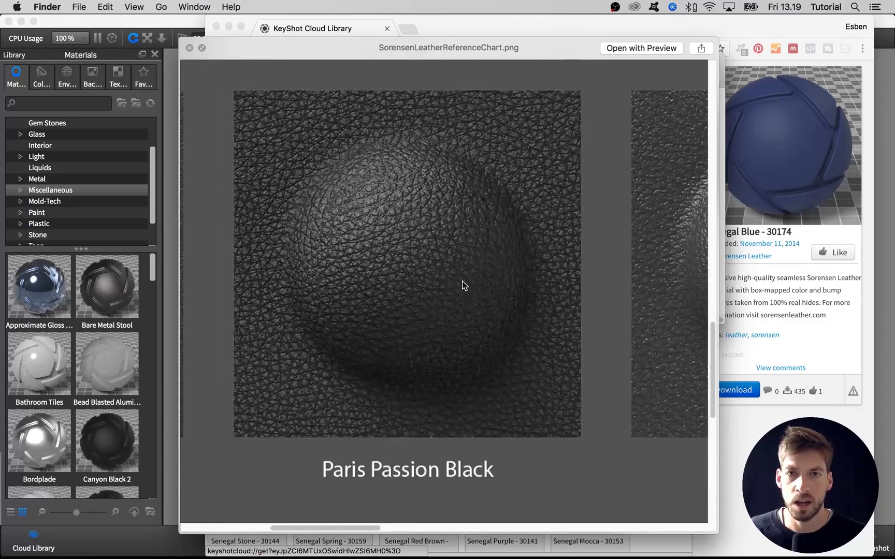
{"action": "scroll", "coordinate": [433, 273], "scroll_direction": "down", "scroll_amount": 5}
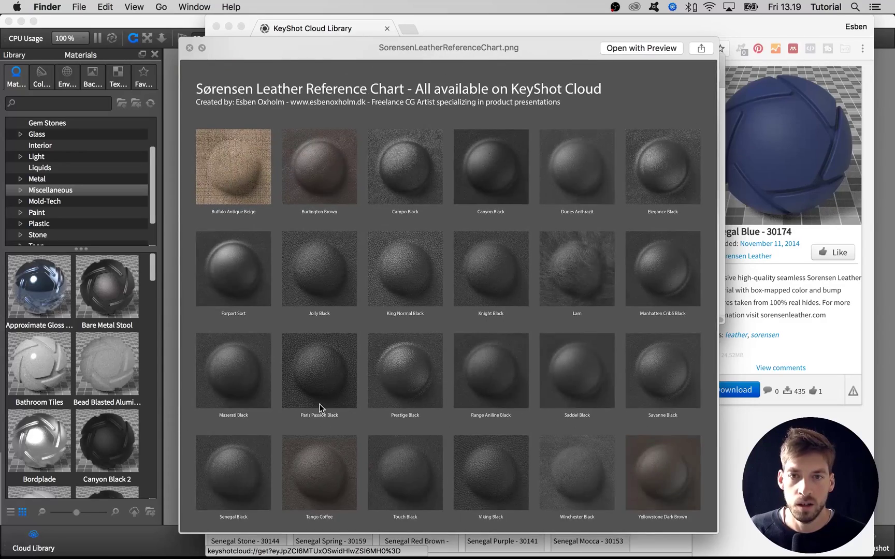
{"action": "scroll", "coordinate": [318, 404], "scroll_direction": "up", "scroll_amount": 5}
{"action": "scroll", "coordinate": [318, 404], "scroll_direction": "down", "scroll_amount": 5}
{"action": "scroll", "coordinate": [415, 368], "scroll_direction": "left", "scroll_amount": 5}
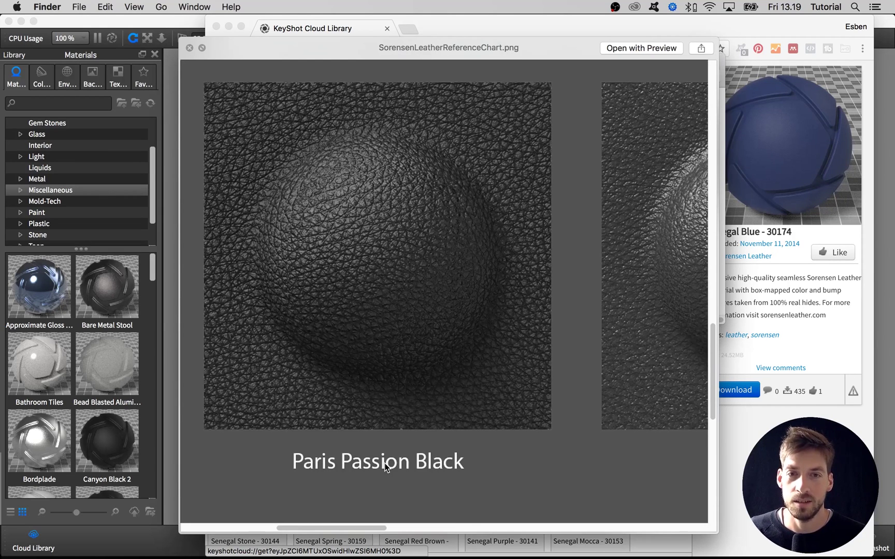
{"action": "scroll", "coordinate": [384, 463], "scroll_direction": "down", "scroll_amount": 5, "text": "ctrl"}
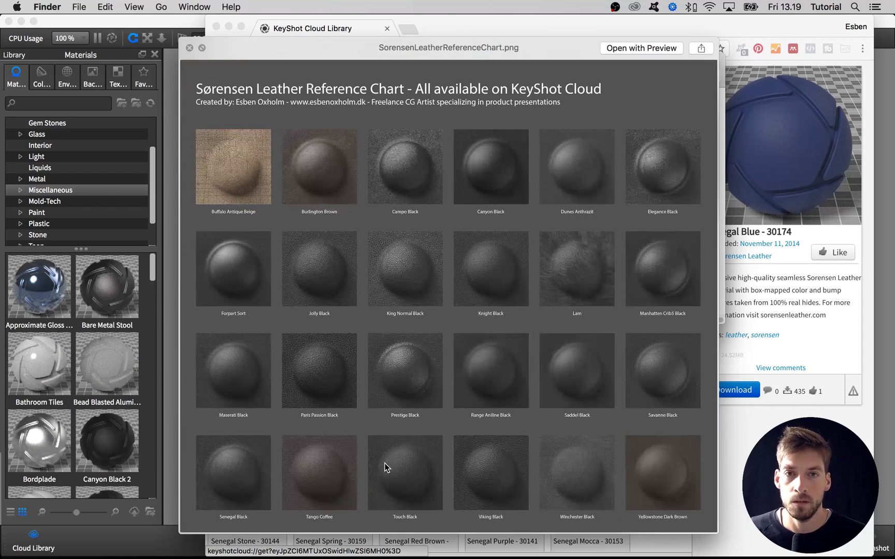
Search KeyShot Cloud for 'paris' and download Paris Passion Black - 33539
{"action": "key", "text": "super+Tab"}
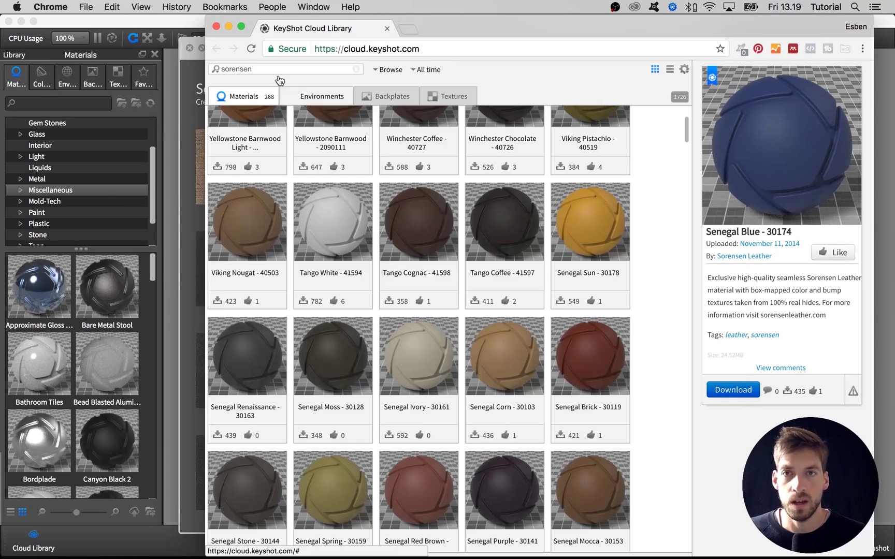
{"action": "double_click", "coordinate": [273, 70]}
{"action": "type", "text": "paris"}
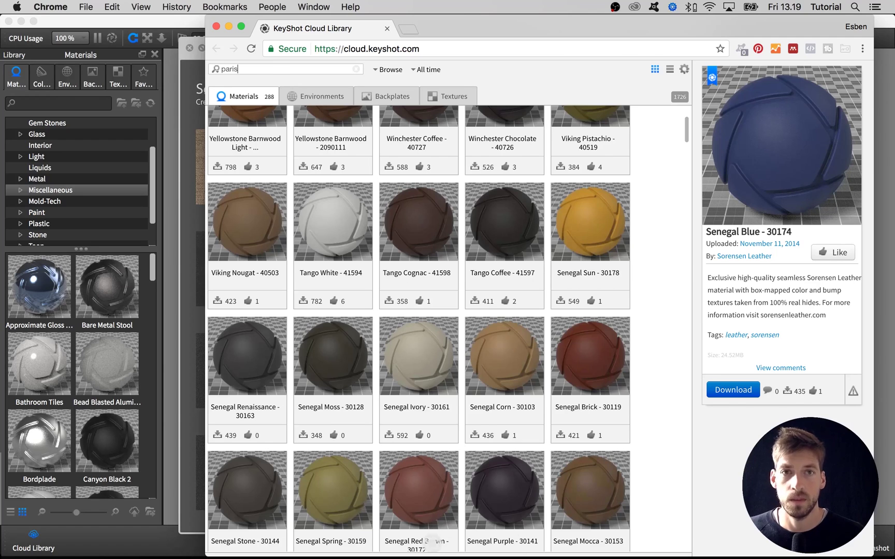
{"action": "key", "text": "Return"}
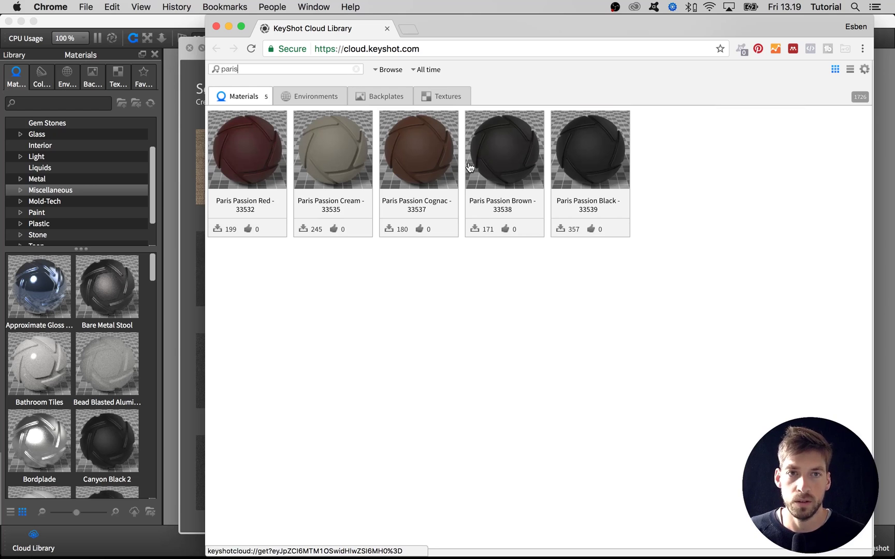
{"action": "left_click", "coordinate": [597, 160]}
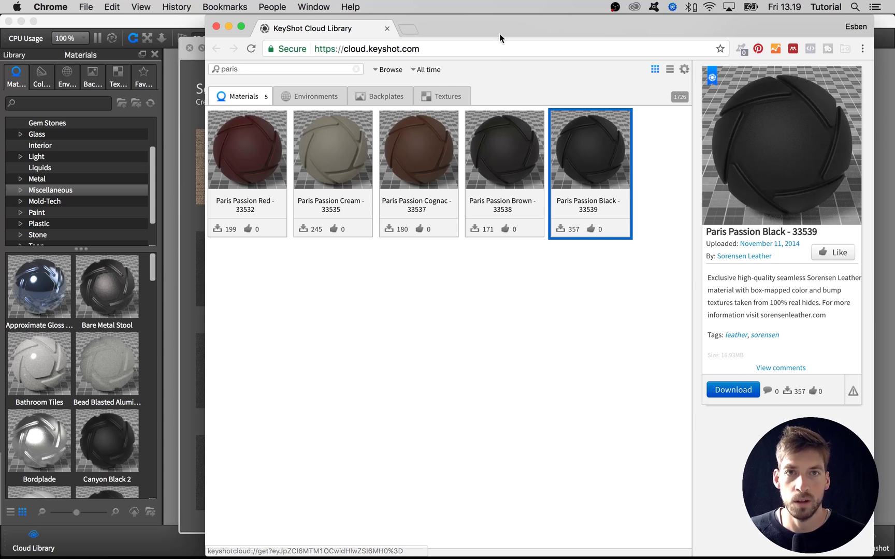
{"action": "left_click_drag", "start_coordinate": [505, 34], "coordinate": [526, 35]}
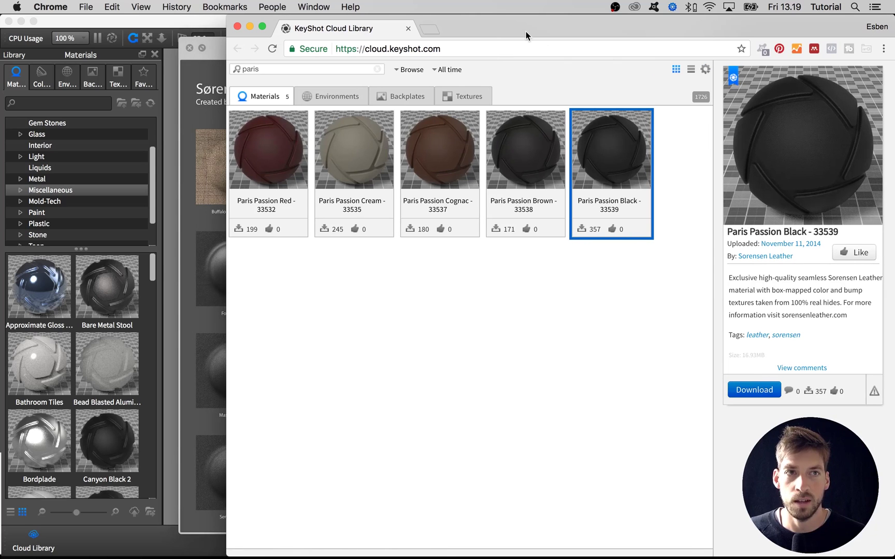
{"action": "left_click", "coordinate": [742, 394]}
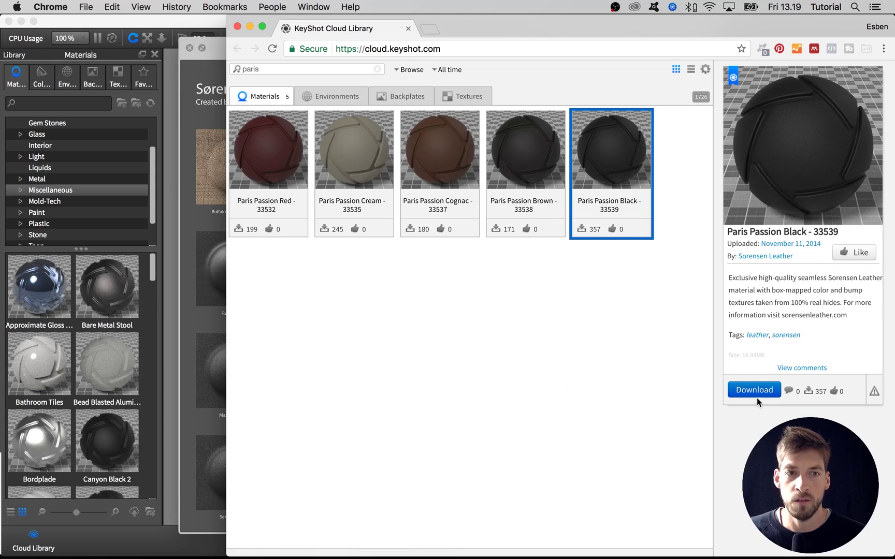
Close the chart preview and Finder window, then drag Paris Passion Black into KeyShot's Library
{"action": "left_click", "coordinate": [496, 296]}
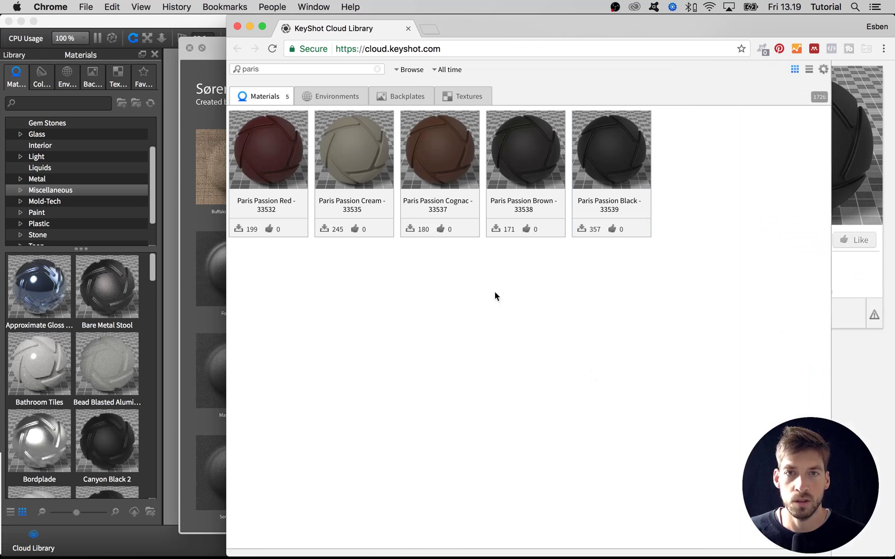
{"action": "left_click", "coordinate": [212, 58]}
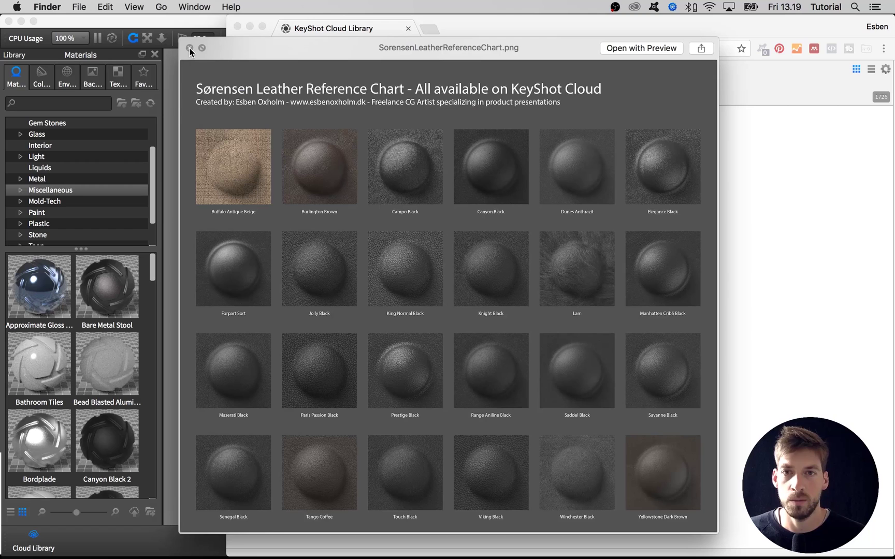
{"action": "left_click", "coordinate": [190, 48]}
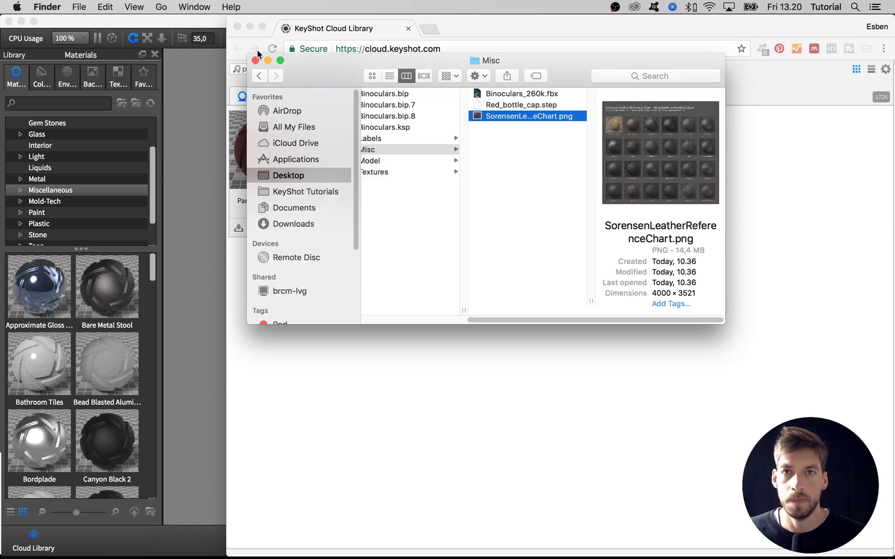
{"action": "left_click", "coordinate": [255, 62]}
{"action": "left_click", "coordinate": [605, 170]}
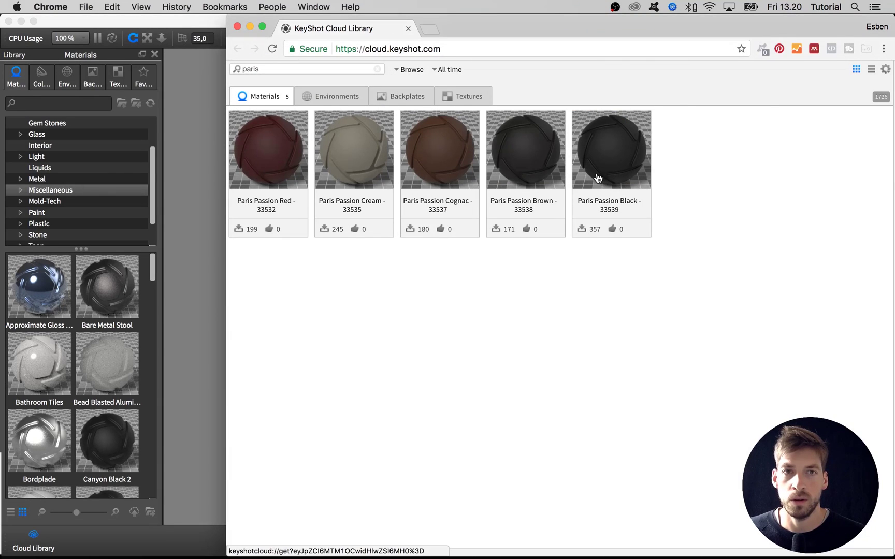
{"action": "left_click", "coordinate": [598, 178]}
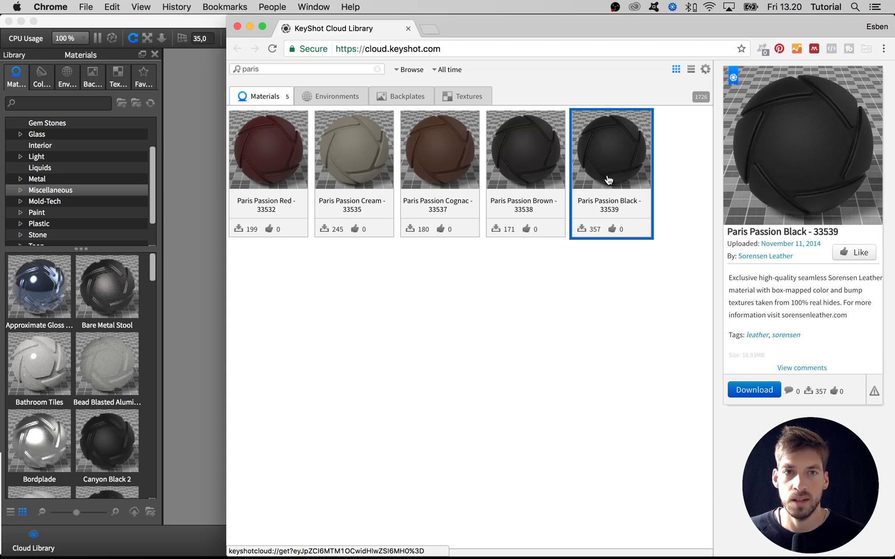
{"action": "left_click_drag", "start_coordinate": [603, 170], "coordinate": [215, 250]}
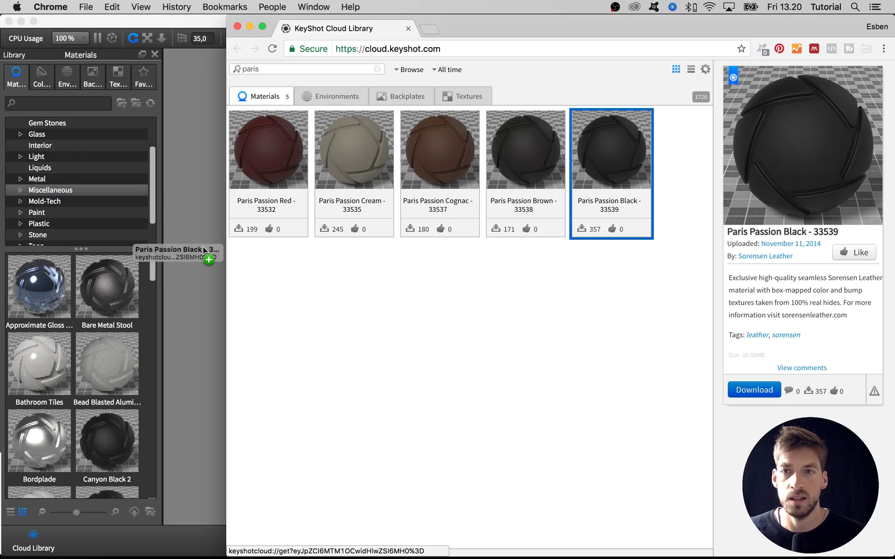
{"action": "left_click_drag", "start_coordinate": [203, 249], "coordinate": [203, 225]}
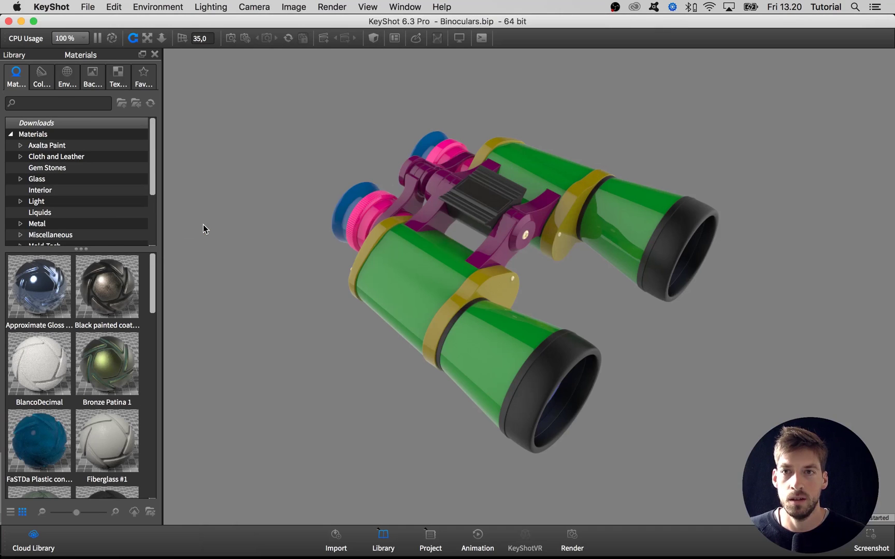
Drag Paris Passion Black from the Library Materials grid onto the green binocular barrels
{"action": "left_click", "coordinate": [45, 125]}
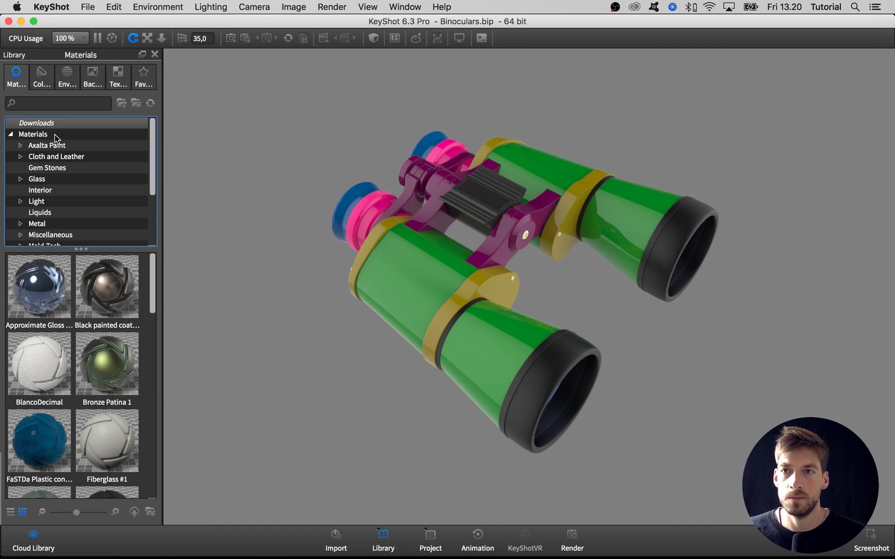
{"action": "left_click_drag", "start_coordinate": [154, 301], "coordinate": [150, 415]}
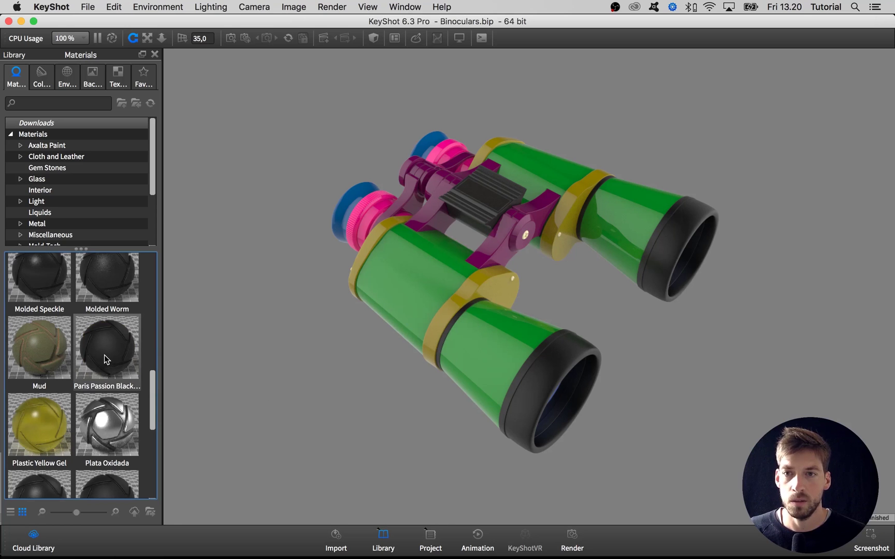
{"action": "left_click_drag", "start_coordinate": [105, 355], "coordinate": [392, 292]}
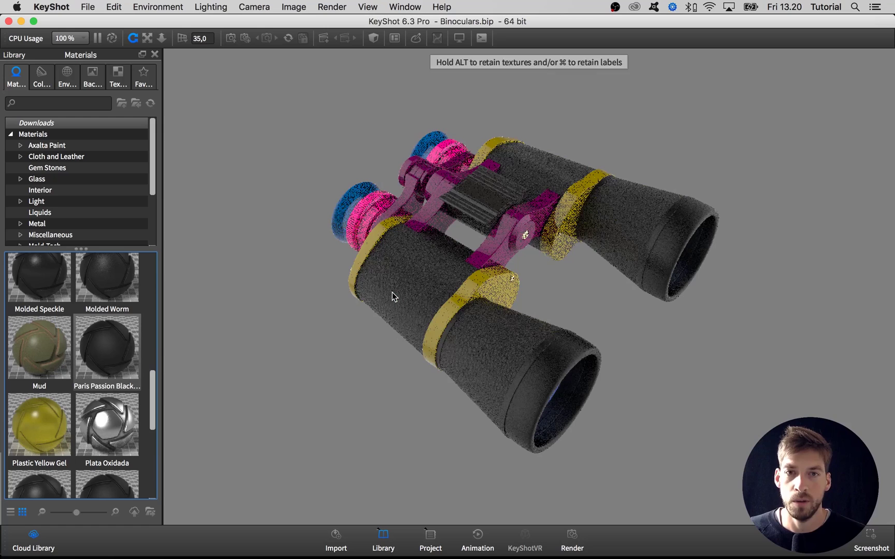
{"action": "scroll", "coordinate": [392, 292], "scroll_direction": "up", "scroll_amount": 2}
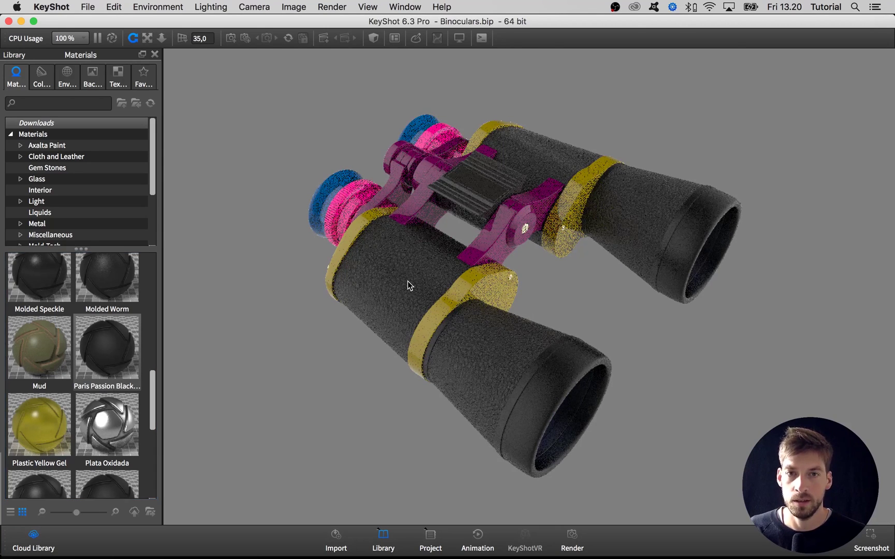
Isolate one barrel shell and center and fit the view on the leather part
{"action": "key", "text": "h"}
{"action": "left_click_drag", "start_coordinate": [408, 282], "coordinate": [504, 315]}
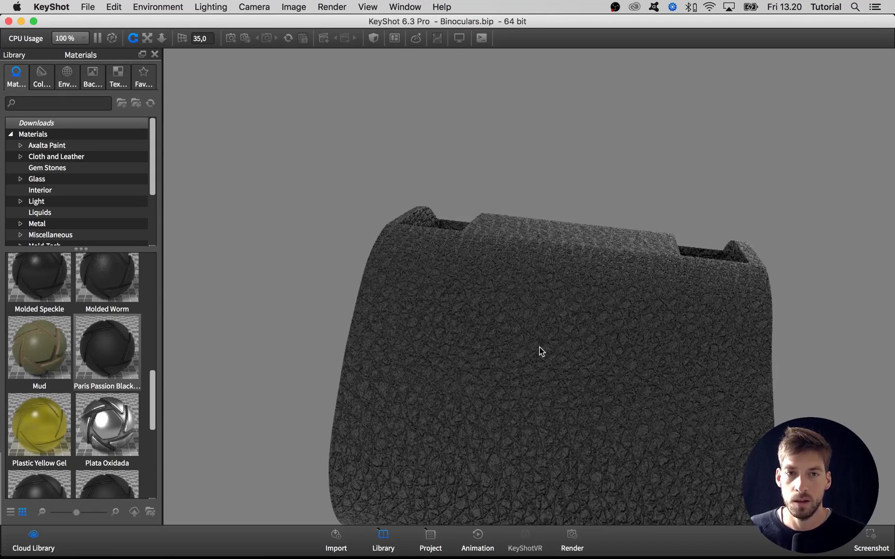
{"action": "scroll", "coordinate": [539, 347], "scroll_direction": "down", "scroll_amount": 3}
{"action": "left_click_drag", "start_coordinate": [539, 347], "coordinate": [499, 288]}
{"action": "right_click", "coordinate": [524, 284]}
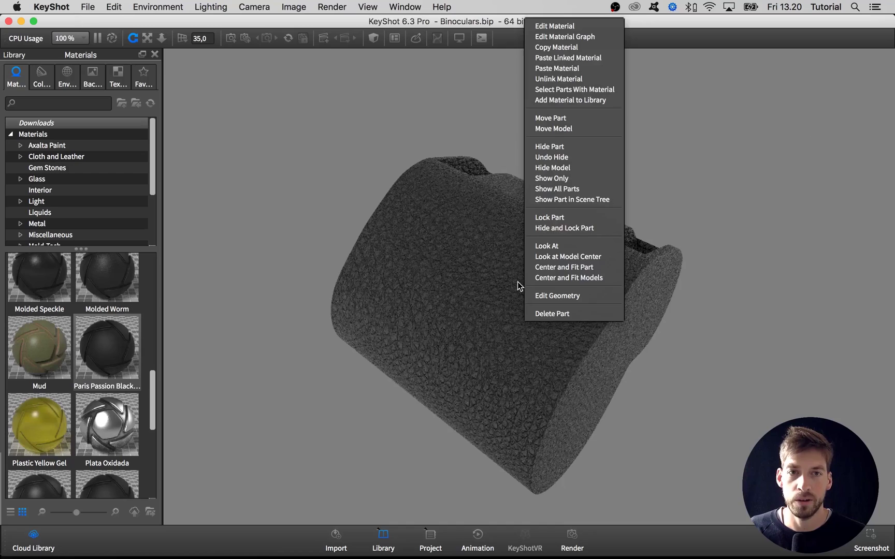
{"action": "left_click", "coordinate": [545, 268]}
{"action": "right_click", "coordinate": [544, 274]}
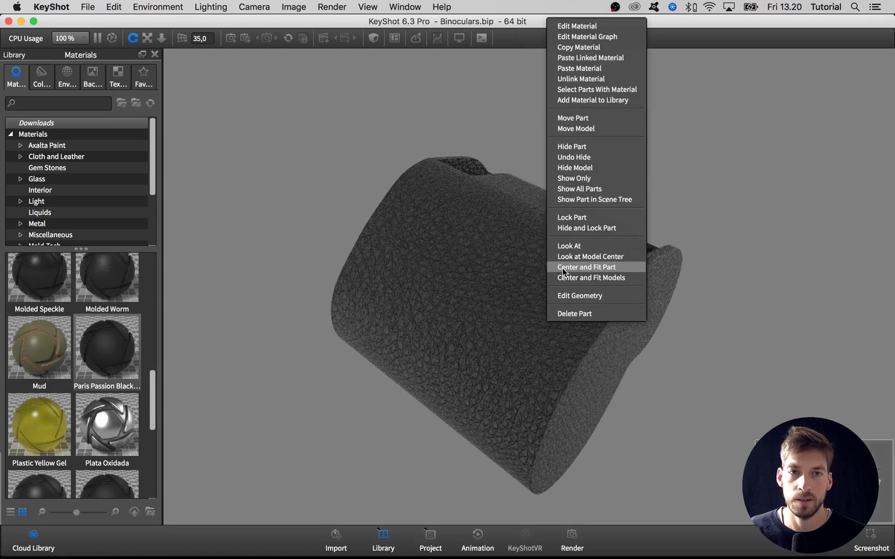
{"action": "left_click", "coordinate": [563, 268]}
Orbit the view and open the part's Paris Passion Black - 33539 material properties
{"action": "left_click_drag", "start_coordinate": [563, 268], "coordinate": [696, 396]}
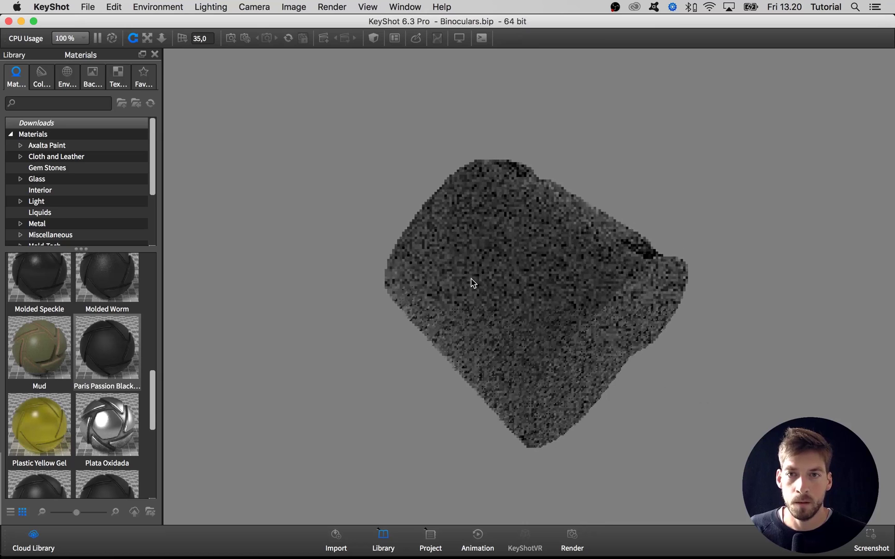
{"action": "left_click_drag", "start_coordinate": [511, 299], "coordinate": [507, 295]}
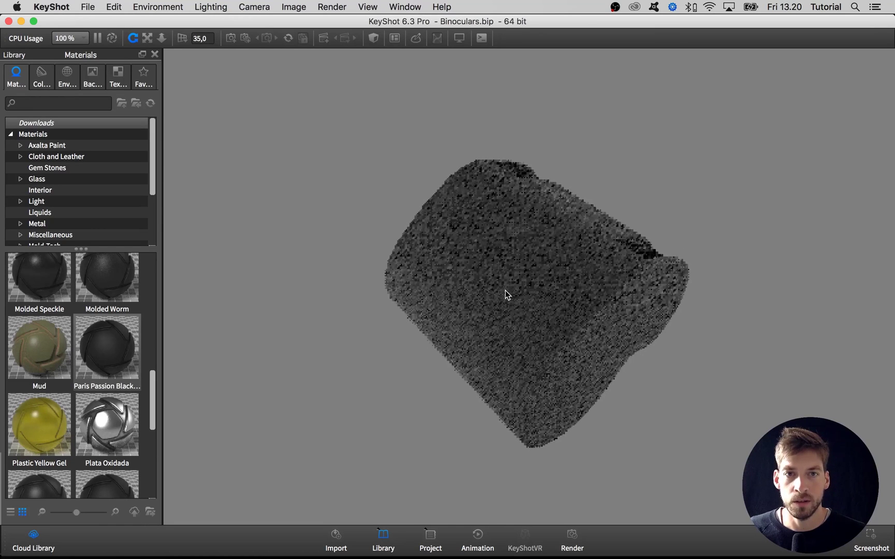
{"action": "double_click", "coordinate": [501, 291]}
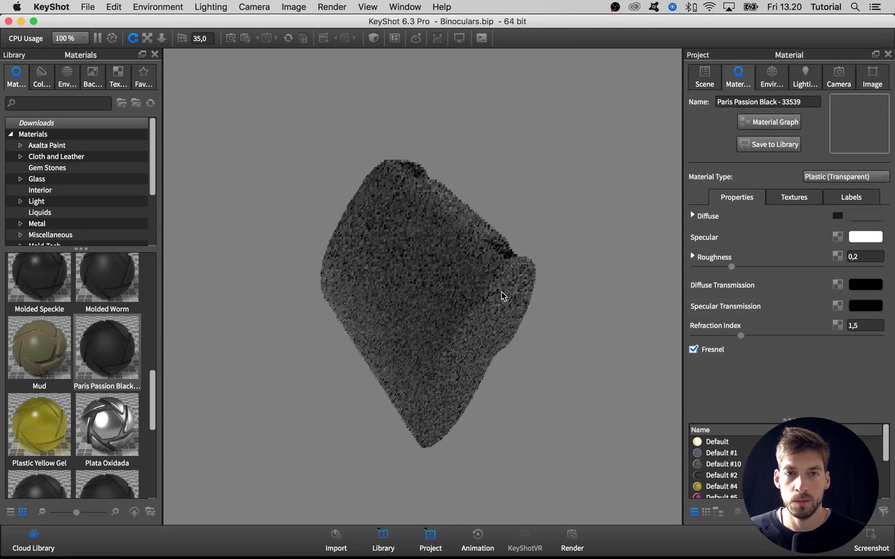
Open the Material Graph, close the Library and Project panels, and narrow the render window beside it
{"action": "left_click", "coordinate": [769, 122]}
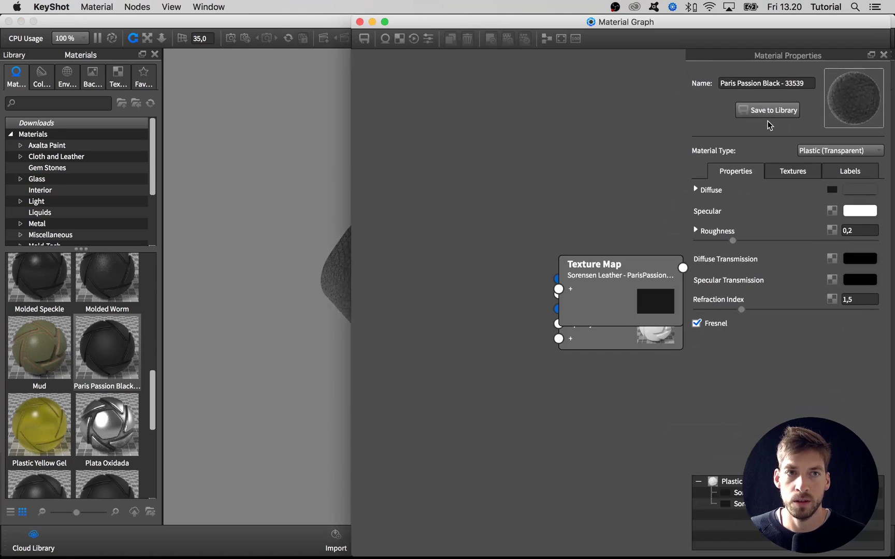
{"action": "left_click", "coordinate": [155, 55]}
{"action": "left_click_drag", "start_coordinate": [894, 115], "coordinate": [401, 113]}
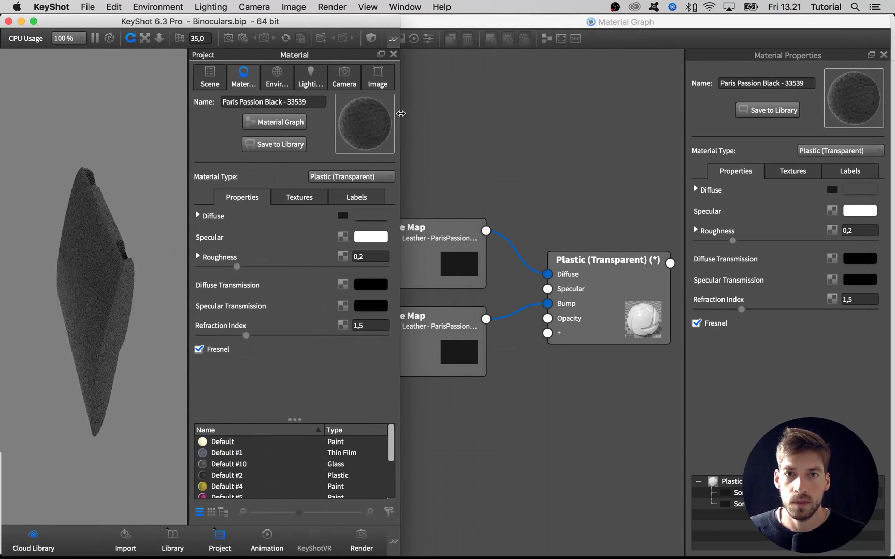
{"action": "left_click", "coordinate": [393, 54]}
{"action": "left_click_drag", "start_coordinate": [399, 60], "coordinate": [351, 61]}
{"action": "left_click_drag", "start_coordinate": [225, 284], "coordinate": [192, 308]}
{"action": "scroll", "coordinate": [187, 302], "scroll_direction": "up", "scroll_amount": 5}
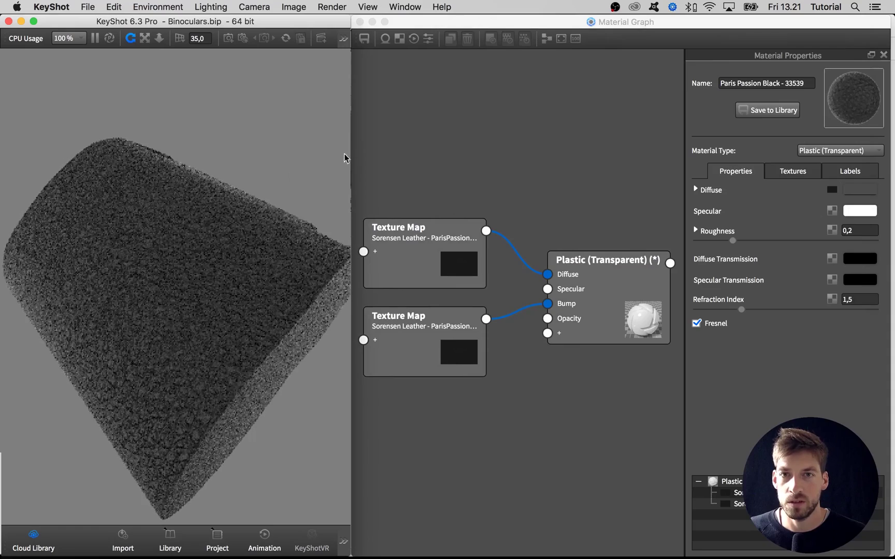
{"action": "left_click_drag", "start_coordinate": [351, 155], "coordinate": [355, 156]}
{"action": "scroll", "coordinate": [249, 239], "scroll_direction": "down", "scroll_amount": 3}
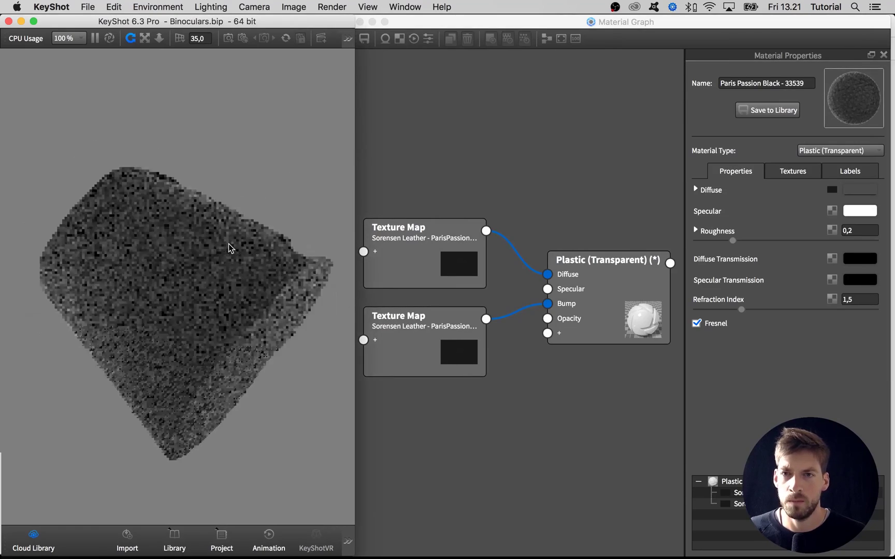
{"action": "left_click_drag", "start_coordinate": [230, 244], "coordinate": [191, 258]}
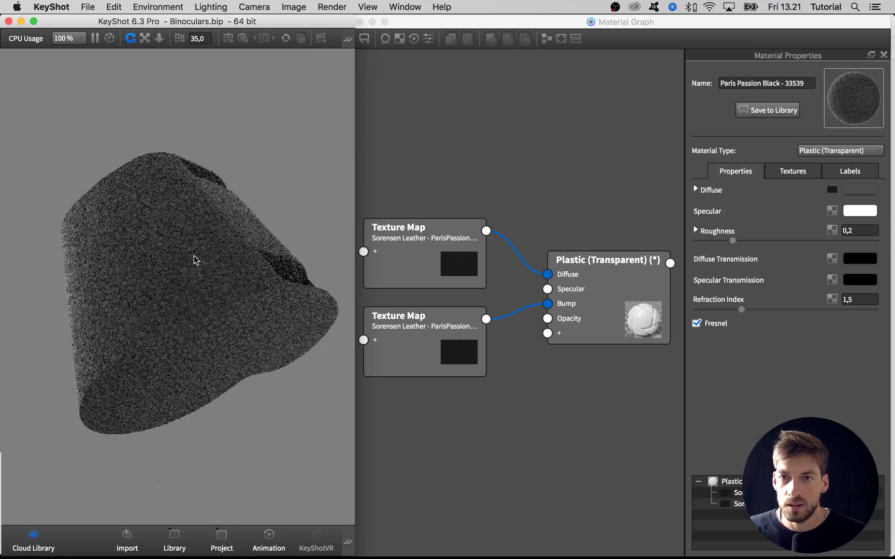
{"action": "left_click_drag", "start_coordinate": [433, 359], "coordinate": [435, 369]}
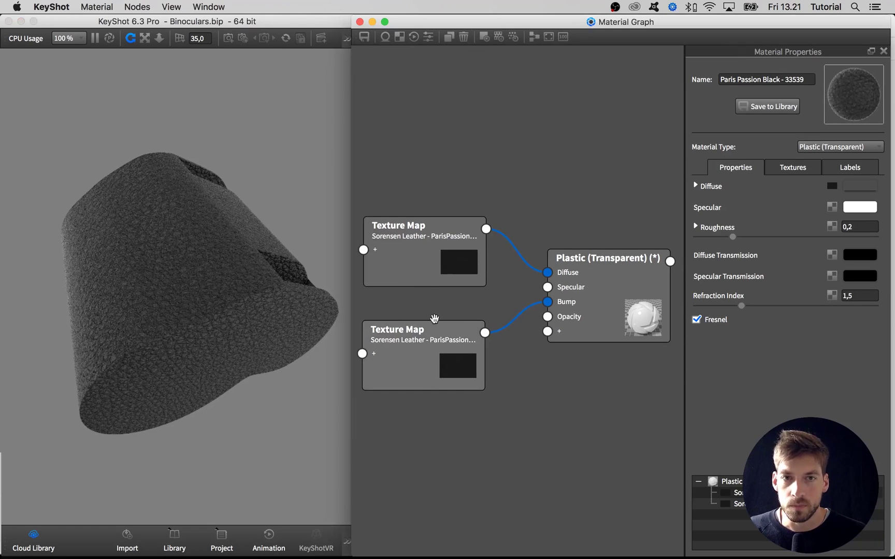
Rearrange the two Texture Map nodes and briefly preview the upper texture map alone
{"action": "left_click_drag", "start_coordinate": [455, 270], "coordinate": [462, 244]}
{"action": "left_click_drag", "start_coordinate": [440, 357], "coordinate": [419, 317]}
{"action": "left_click_drag", "start_coordinate": [462, 243], "coordinate": [447, 240]}
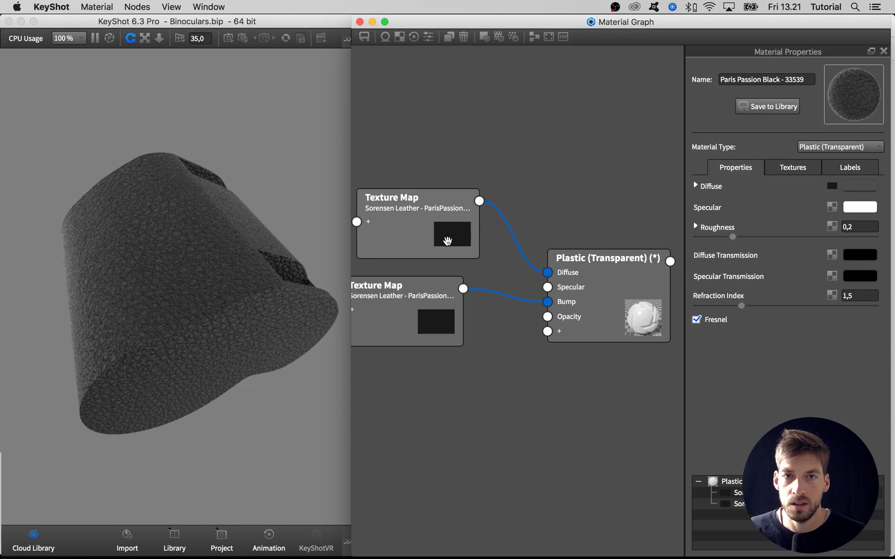
{"action": "left_click", "coordinate": [435, 212]}
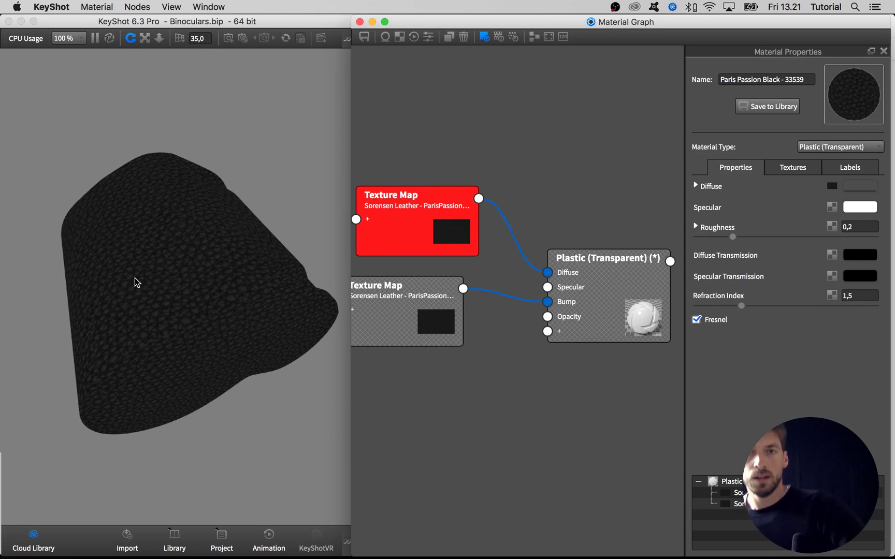
{"action": "left_click", "coordinate": [417, 240]}
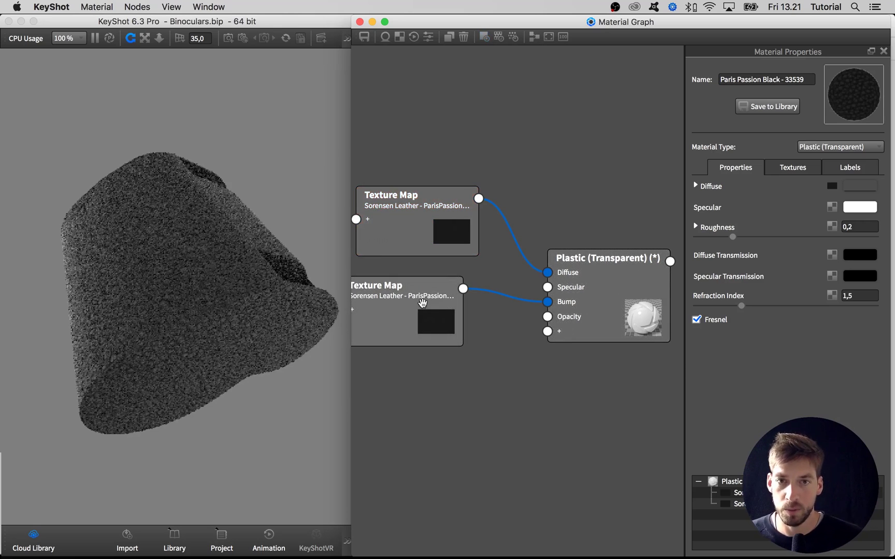
Preview the lower Bump texture map alone, tidy the nodes, then turn texture preview off
{"action": "left_click", "coordinate": [422, 303]}
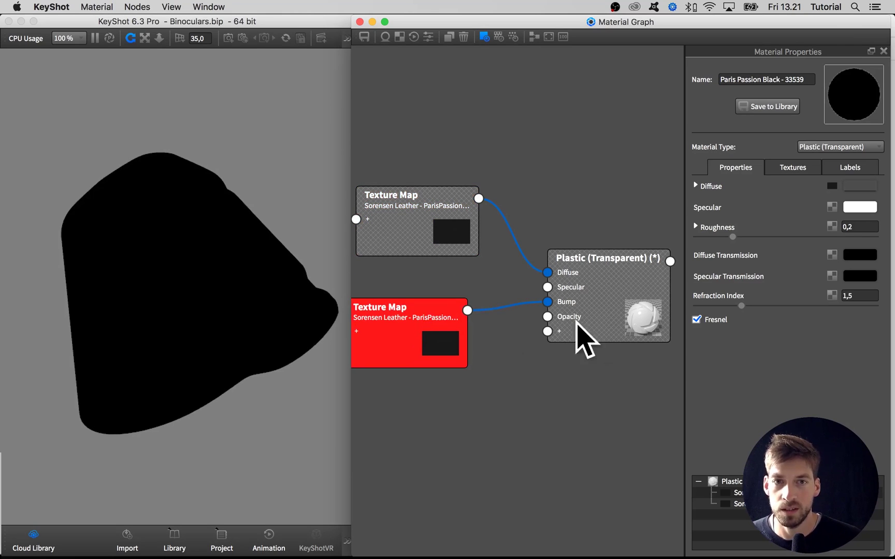
{"action": "left_click_drag", "start_coordinate": [579, 336], "coordinate": [594, 328]}
{"action": "left_click_drag", "start_coordinate": [445, 316], "coordinate": [422, 345]}
{"action": "left_click", "coordinate": [423, 340]}
{"action": "key", "text": "c"}
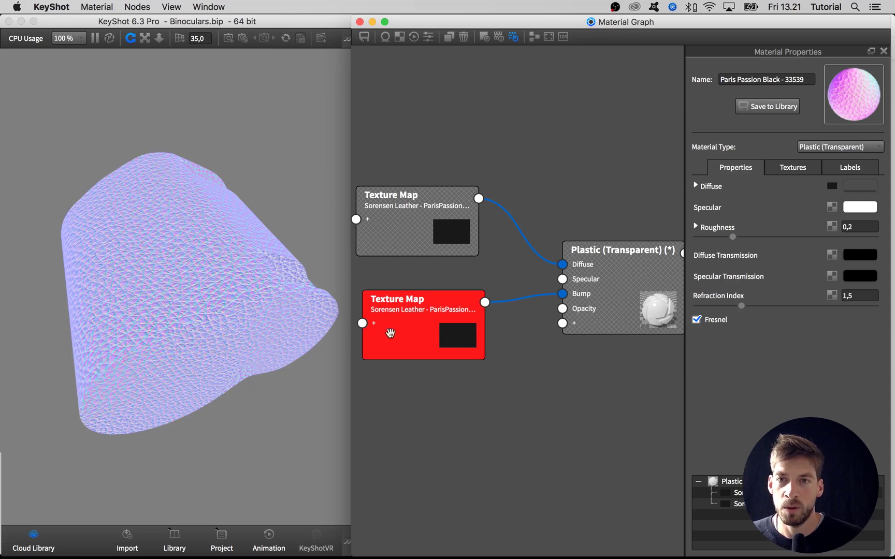
{"action": "left_click_drag", "start_coordinate": [423, 320], "coordinate": [419, 318]}
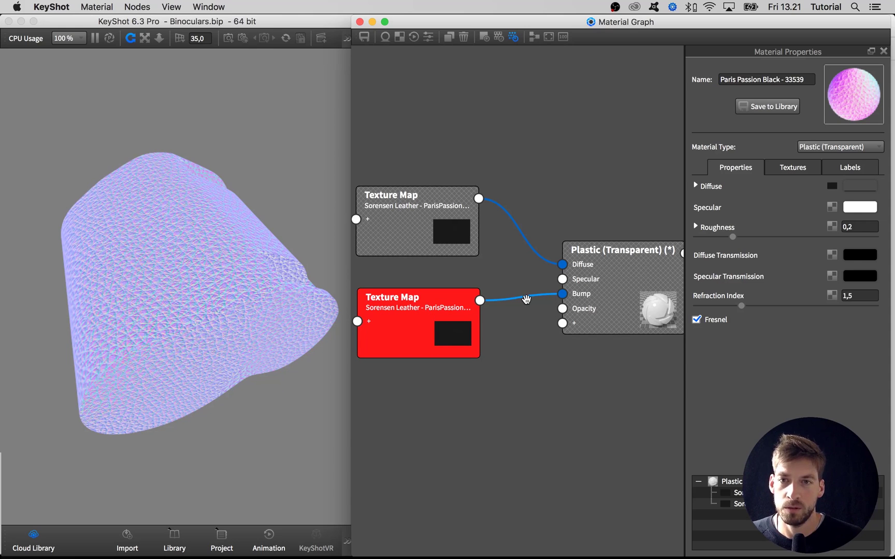
{"action": "key", "text": "c"}
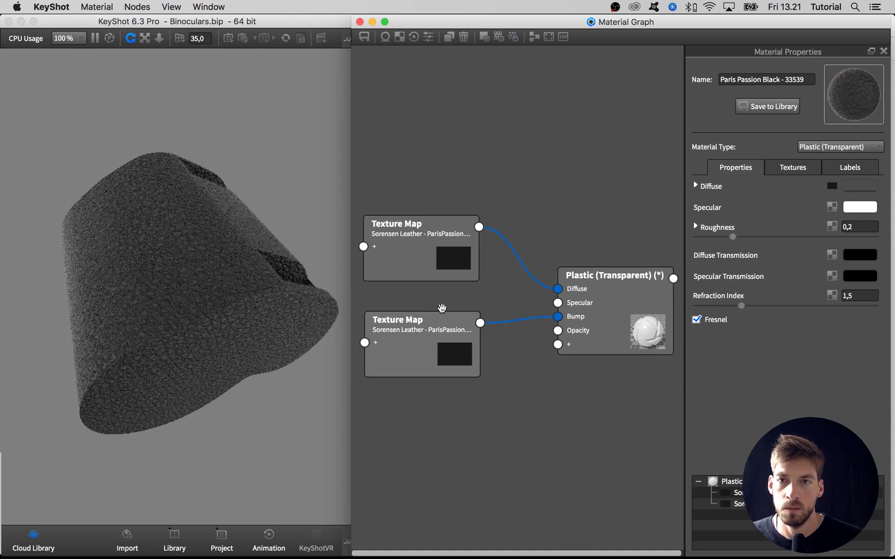
Spread out the Texture Map and Plastic nodes and disable the Diffuse texture link
{"action": "left_click_drag", "start_coordinate": [456, 268], "coordinate": [448, 257]}
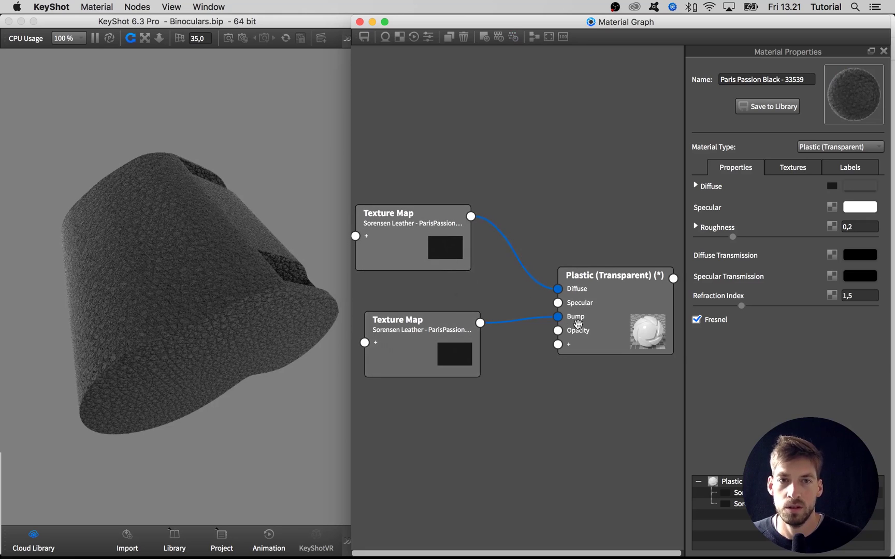
{"action": "left_click_drag", "start_coordinate": [580, 326], "coordinate": [590, 326]}
{"action": "right_click", "coordinate": [519, 272]}
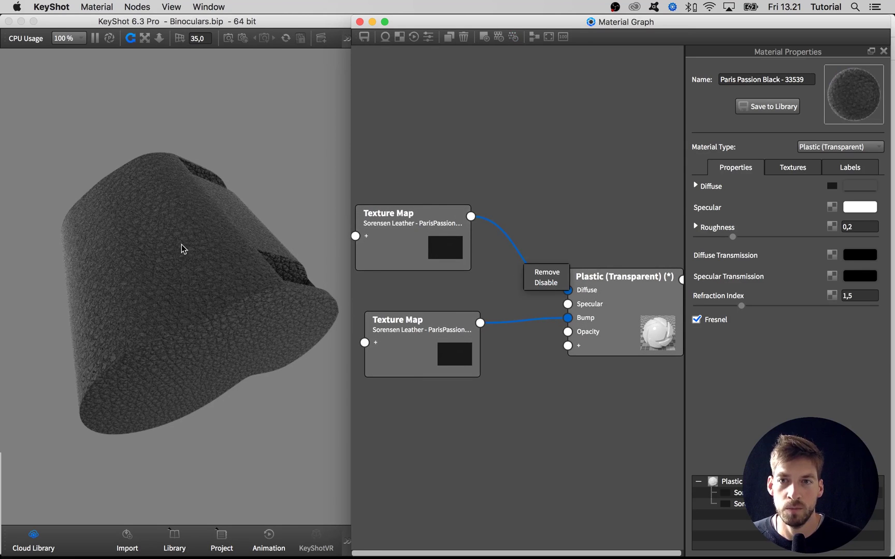
{"action": "left_click", "coordinate": [202, 245]}
{"action": "right_click", "coordinate": [521, 258]}
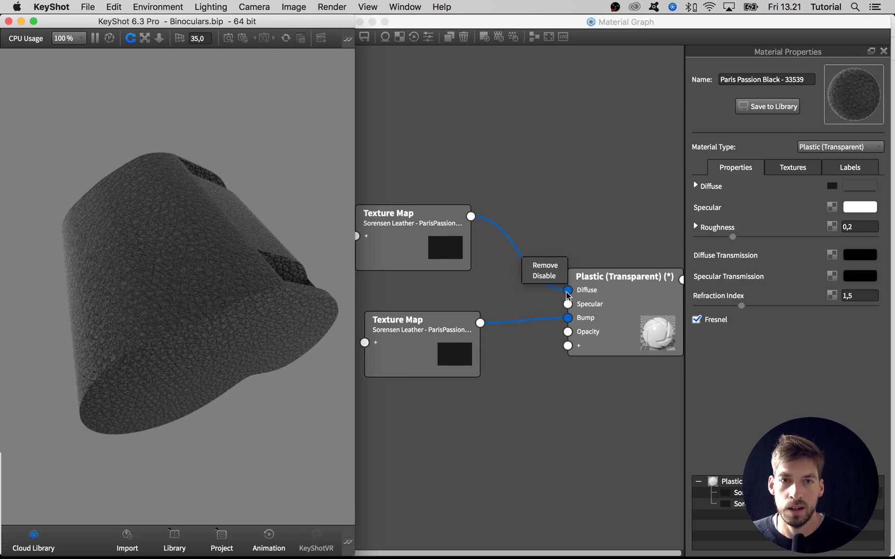
{"action": "left_click", "coordinate": [543, 275]}
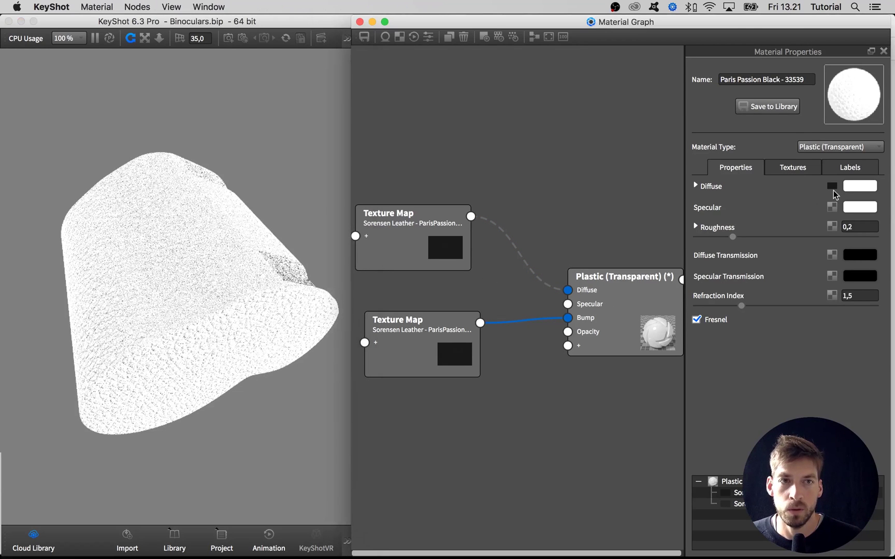
Make the plain Diffuse colour black and lower Roughness to 0,077
{"action": "left_click", "coordinate": [860, 186]}
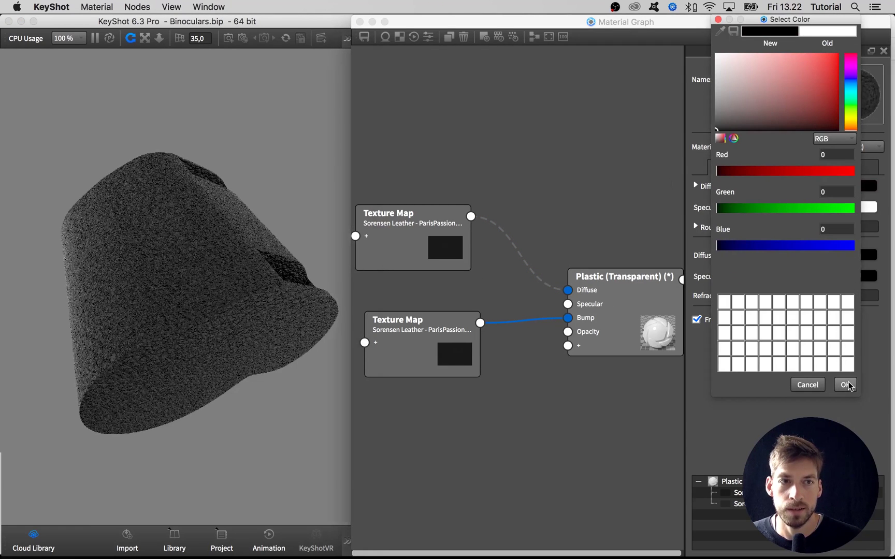
{"action": "left_click", "coordinate": [844, 384]}
{"action": "mouse_move", "coordinate": [720, 237]}
{"action": "left_mouse_down"}
{"action": "mouse_move", "coordinate": [703, 238]}
{"action": "mouse_move", "coordinate": [711, 237]}
{"action": "left_mouse_up"}
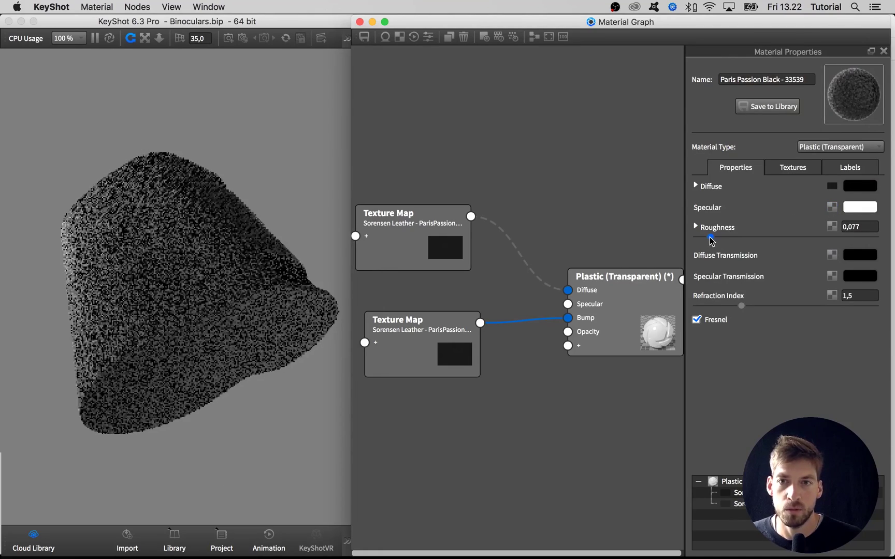
{"action": "scroll", "coordinate": [86, 278], "scroll_direction": "up", "scroll_amount": 5}
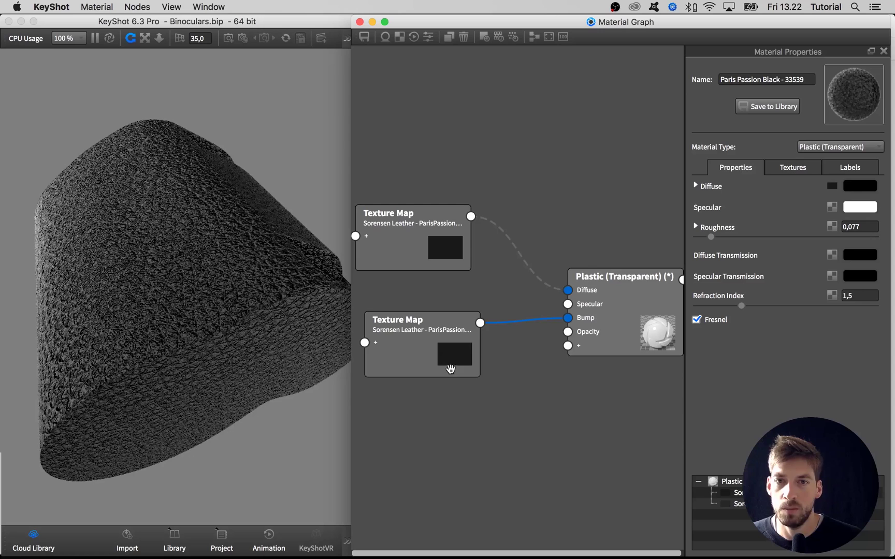
Disable the Bump texture link to compare, then enable it again
{"action": "left_click_drag", "start_coordinate": [445, 360], "coordinate": [446, 362]}
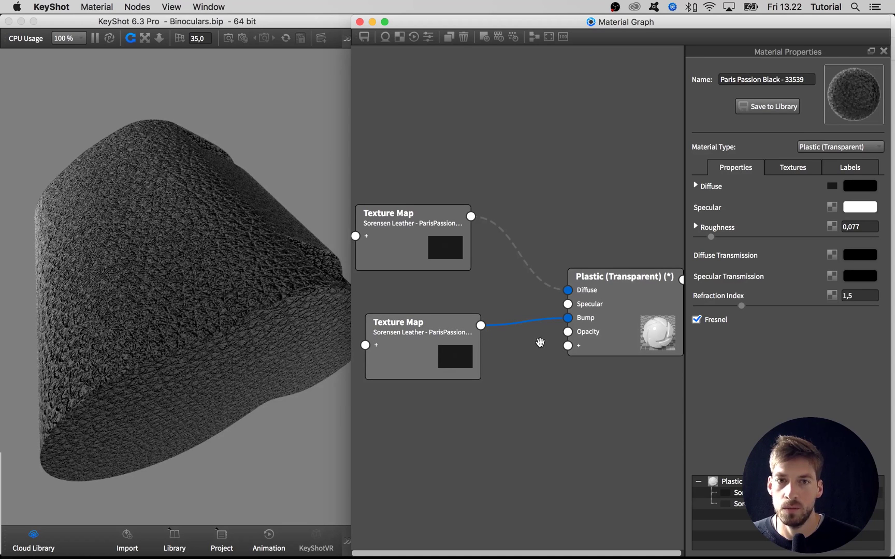
{"action": "right_click", "coordinate": [520, 329]}
{"action": "left_click", "coordinate": [523, 342]}
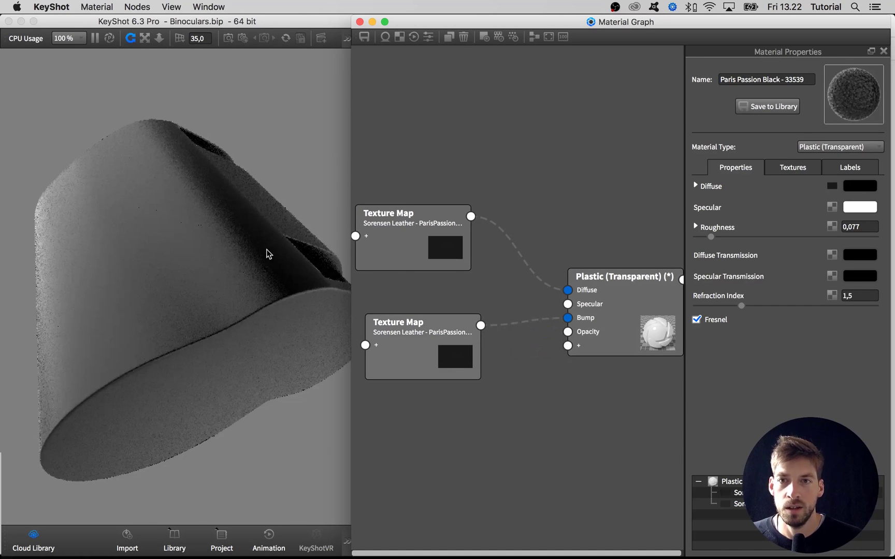
{"action": "right_click", "coordinate": [529, 325]}
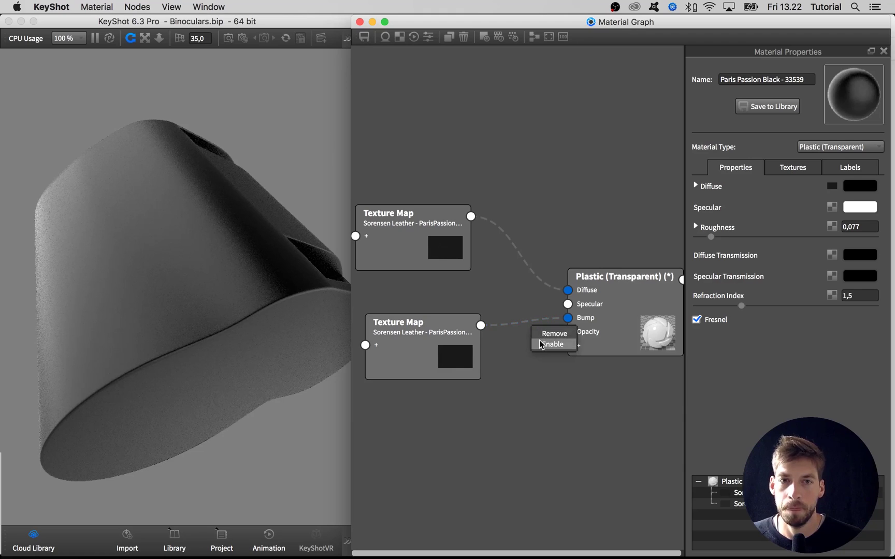
{"action": "left_click", "coordinate": [542, 342]}
Rearrange the two Texture Map nodes and the Plastic (Transparent) node
{"action": "left_click_drag", "start_coordinate": [414, 248], "coordinate": [414, 239]}
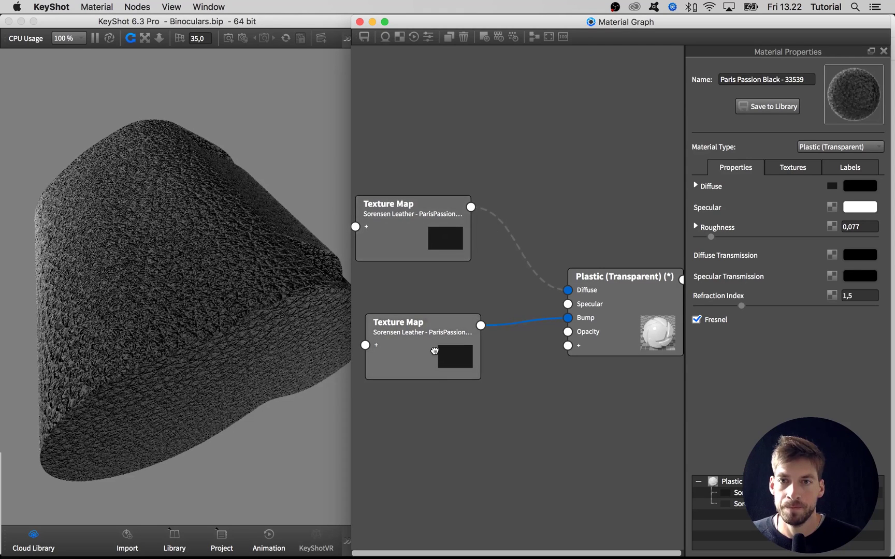
{"action": "left_click_drag", "start_coordinate": [435, 347], "coordinate": [432, 355]}
{"action": "left_click_drag", "start_coordinate": [611, 306], "coordinate": [617, 303]}
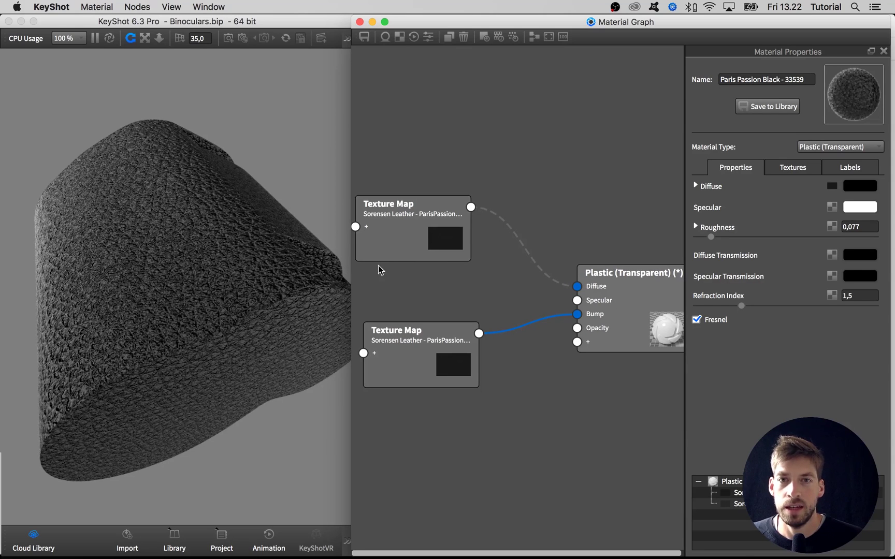
{"action": "left_click_drag", "start_coordinate": [431, 252], "coordinate": [431, 254]}
Re-enable the Diffuse link and reposition the Texture Map and Plastic nodes
{"action": "right_click", "coordinate": [522, 252]}
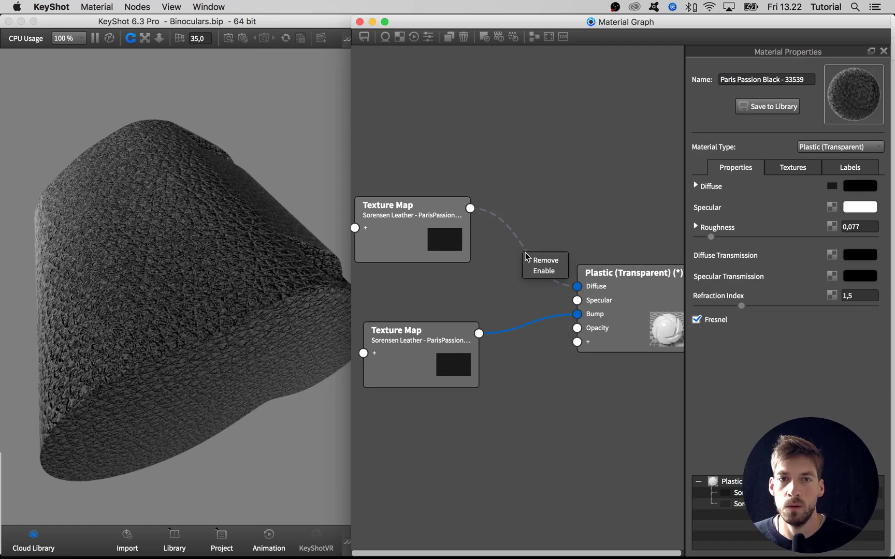
{"action": "left_click", "coordinate": [541, 272]}
{"action": "left_click_drag", "start_coordinate": [439, 313], "coordinate": [424, 246]}
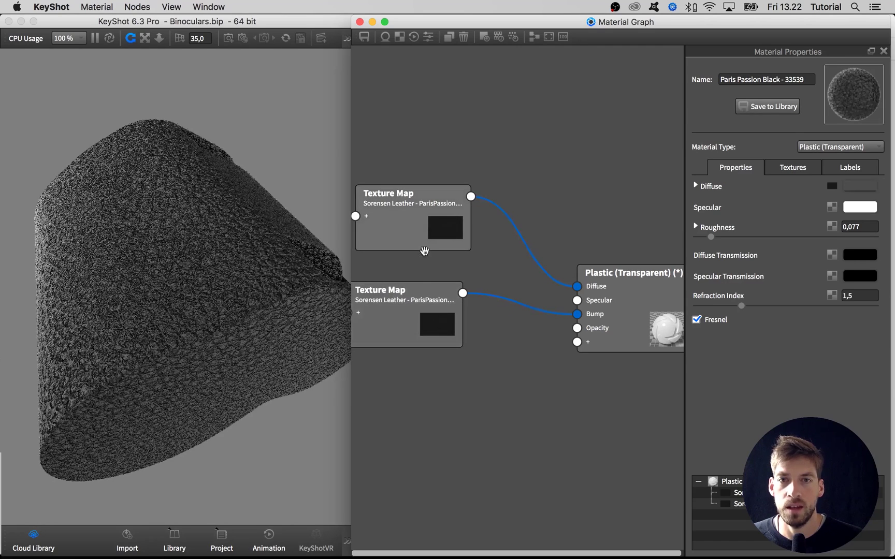
{"action": "left_click_drag", "start_coordinate": [424, 290], "coordinate": [424, 276]}
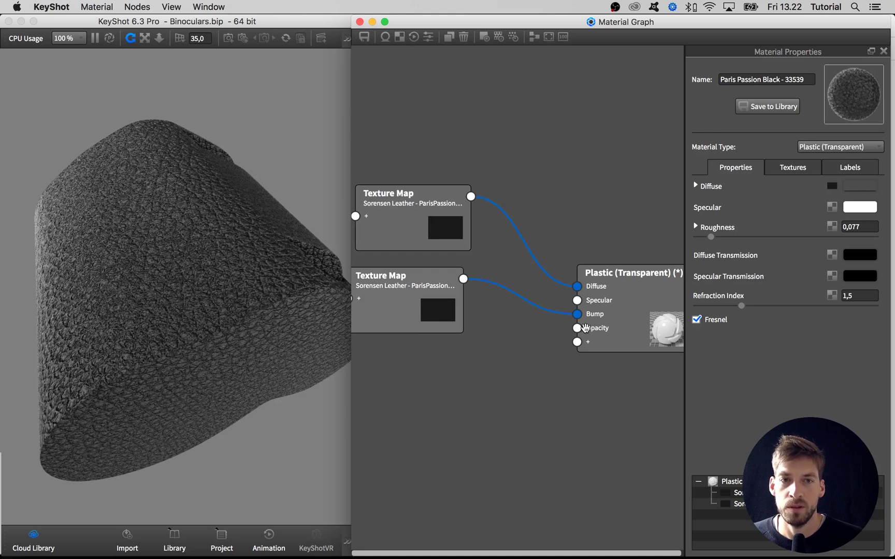
{"action": "left_click_drag", "start_coordinate": [585, 327], "coordinate": [591, 333]}
{"action": "left_click_drag", "start_coordinate": [406, 317], "coordinate": [406, 309]}
{"action": "left_click_drag", "start_coordinate": [424, 236], "coordinate": [421, 217]}
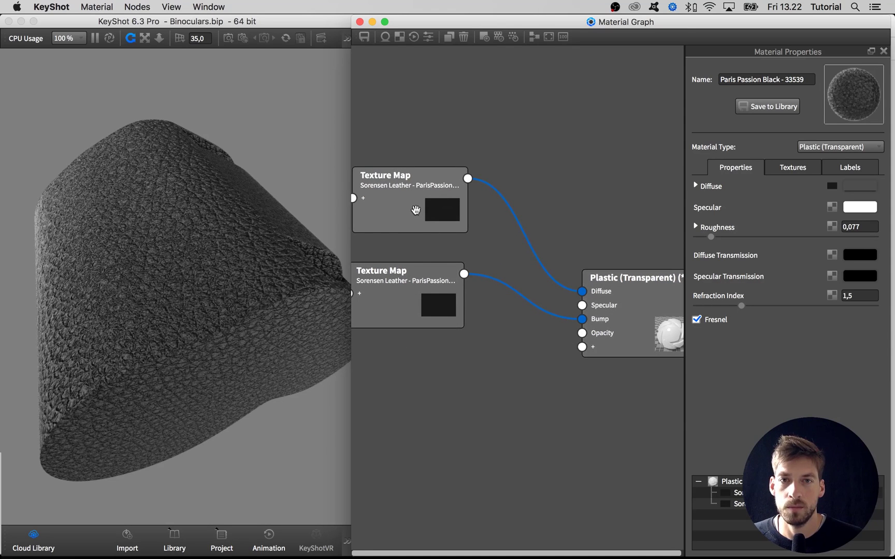
{"action": "left_click_drag", "start_coordinate": [426, 293], "coordinate": [444, 283]}
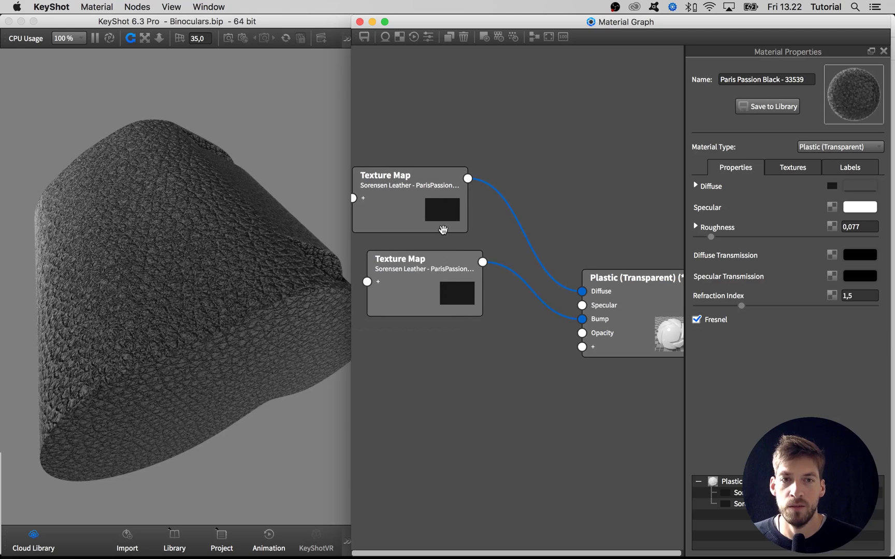
{"action": "mouse_move", "coordinate": [430, 205]}
{"action": "left_mouse_down"}
{"action": "mouse_move", "coordinate": [448, 216]}
{"action": "mouse_move", "coordinate": [430, 197]}
{"action": "left_mouse_up"}
{"action": "left_click_drag", "start_coordinate": [455, 286], "coordinate": [499, 321]}
{"action": "left_click_drag", "start_coordinate": [578, 332], "coordinate": [584, 333]}
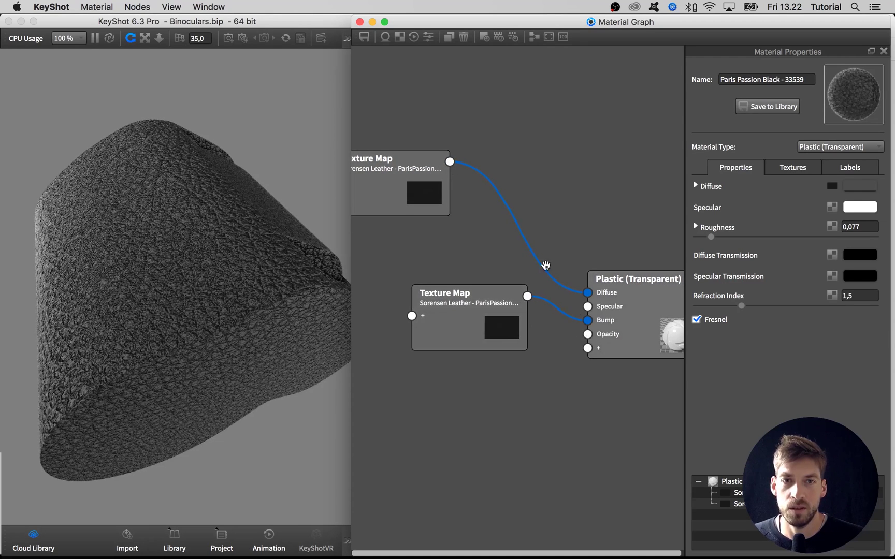
Plug the top Texture Map into Roughness and disable its Diffuse and Bump links
{"action": "left_click_drag", "start_coordinate": [450, 163], "coordinate": [588, 348]}
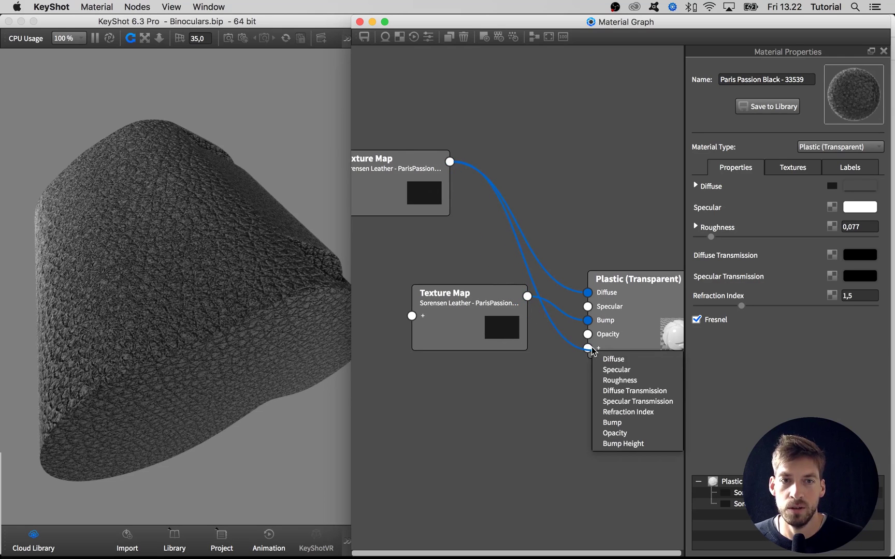
{"action": "left_click", "coordinate": [613, 381]}
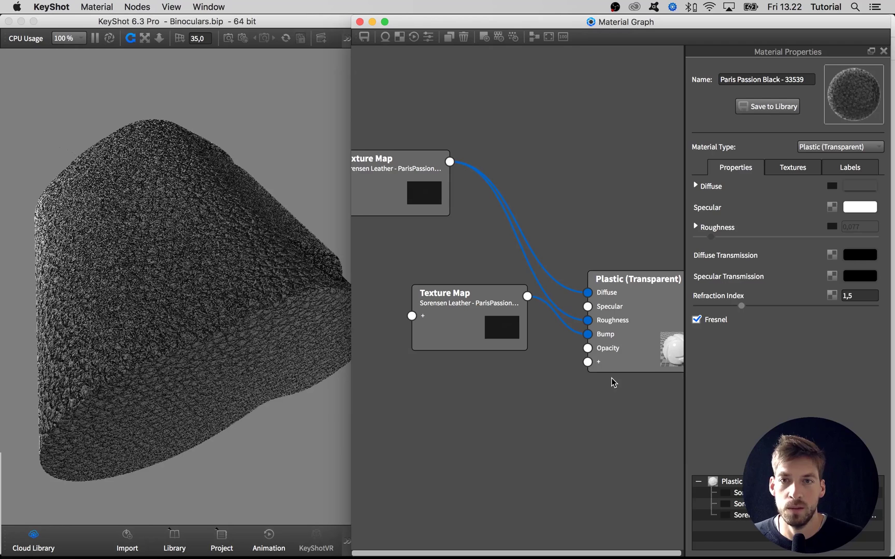
{"action": "right_click", "coordinate": [574, 293]}
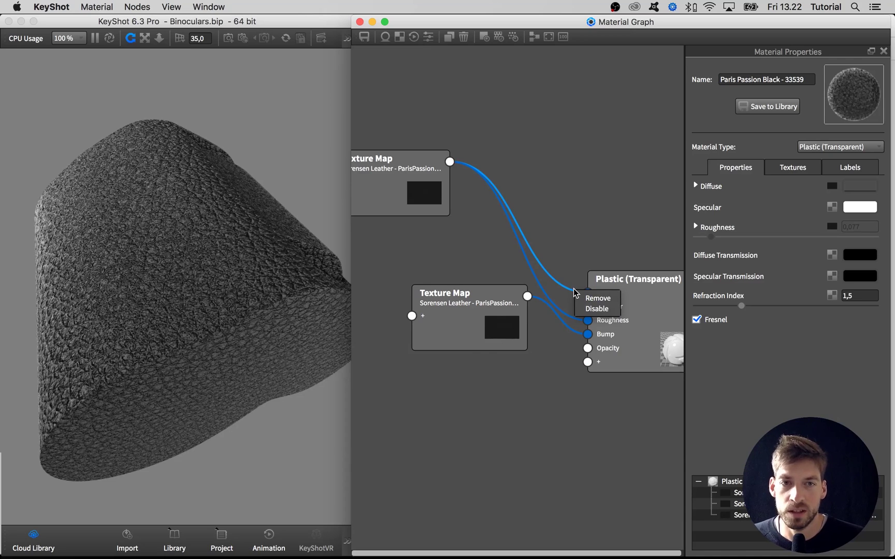
{"action": "left_click", "coordinate": [589, 308]}
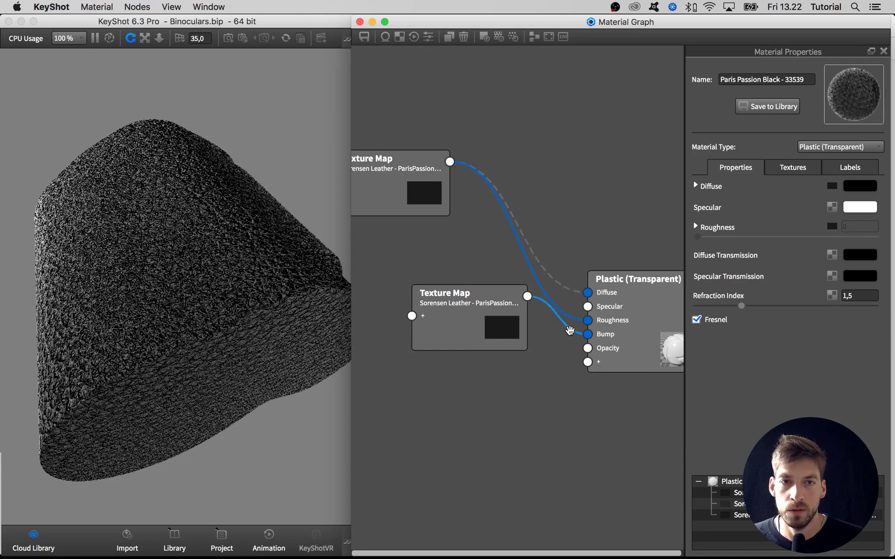
{"action": "right_click", "coordinate": [570, 330]}
{"action": "left_click", "coordinate": [580, 352]}
Tidy the graph by moving the Texture Map and Plastic nodes
{"action": "left_click_drag", "start_coordinate": [481, 331], "coordinate": [461, 332]}
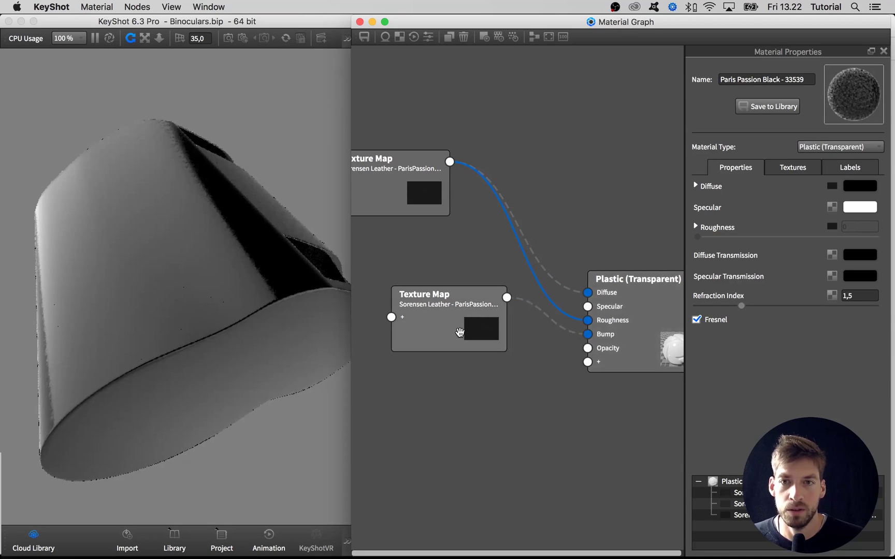
{"action": "left_click_drag", "start_coordinate": [430, 193], "coordinate": [433, 198]}
{"action": "left_click_drag", "start_coordinate": [614, 348], "coordinate": [621, 268]}
{"action": "left_click_drag", "start_coordinate": [477, 330], "coordinate": [530, 359]}
{"action": "left_click_drag", "start_coordinate": [445, 219], "coordinate": [420, 218]}
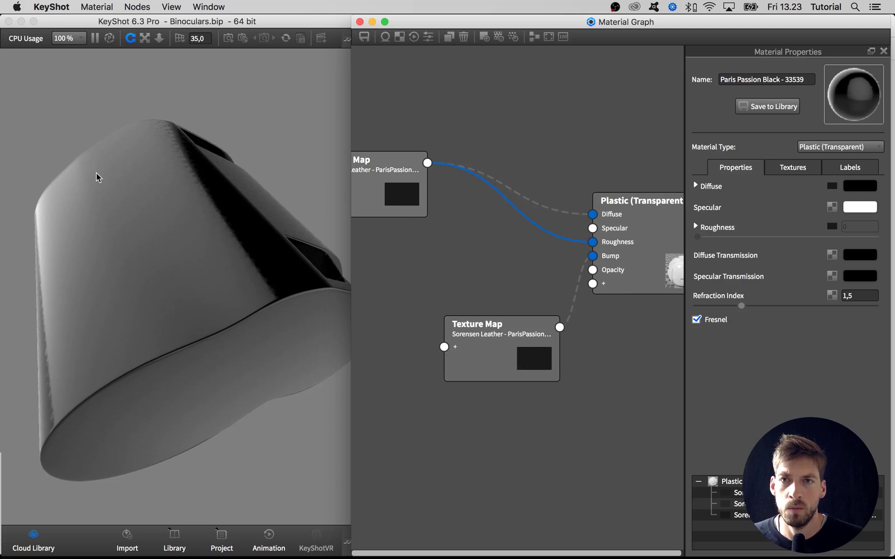
Add a Color To Number node between the Paris Passion texture and Roughness
{"action": "right_click", "coordinate": [432, 236]}
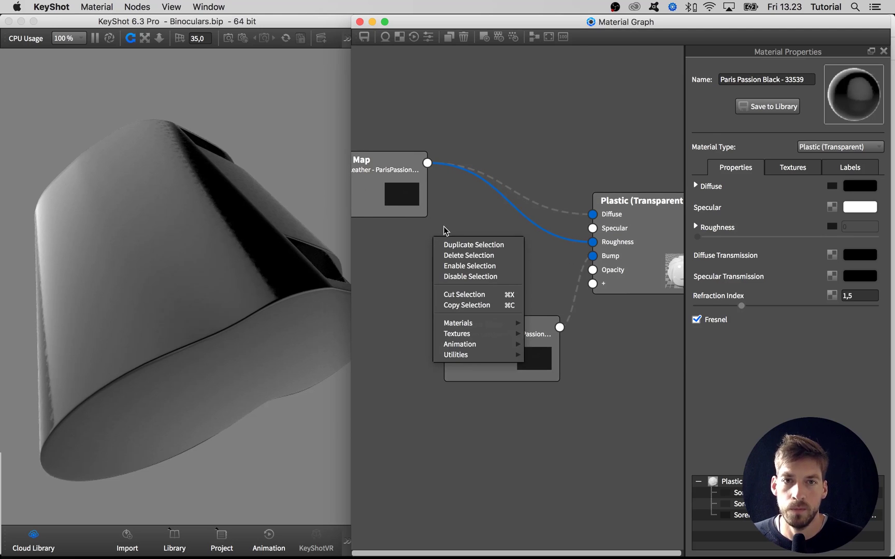
{"action": "left_click", "coordinate": [443, 230]}
{"action": "right_click", "coordinate": [448, 231]}
{"action": "mouse_move", "coordinate": [477, 277]}
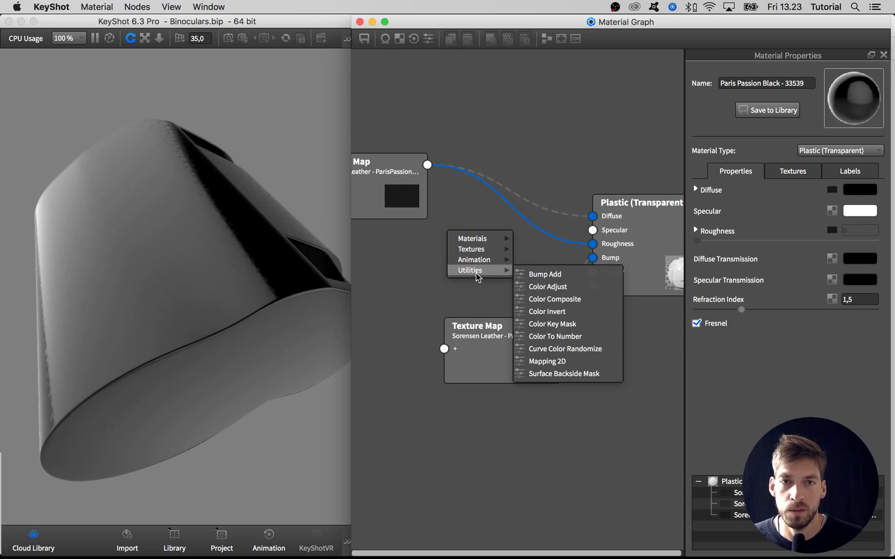
{"action": "left_click", "coordinate": [574, 336]}
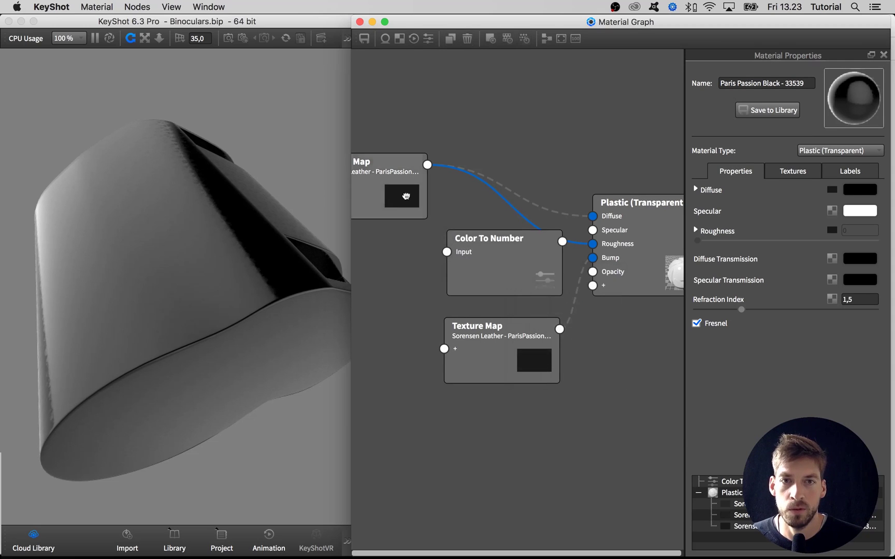
{"action": "left_click_drag", "start_coordinate": [405, 171], "coordinate": [446, 250]}
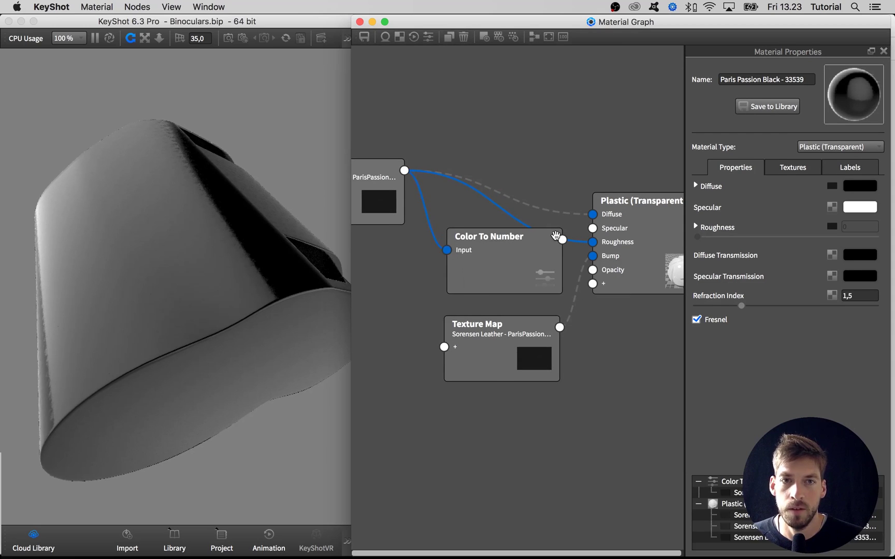
{"action": "left_click_drag", "start_coordinate": [561, 239], "coordinate": [593, 251]}
{"action": "left_click_drag", "start_coordinate": [504, 250], "coordinate": [502, 242]}
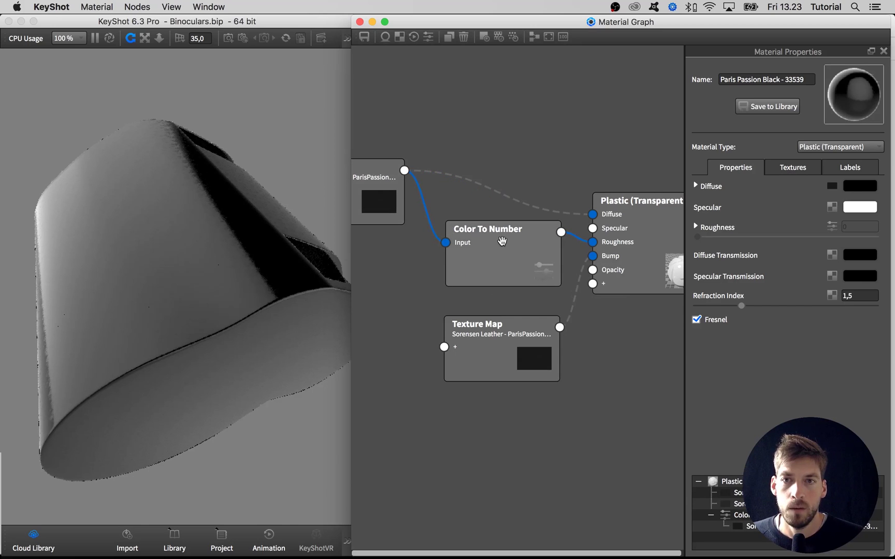
Re-enable the Diffuse link and bring up the options for the disabled Bump link
{"action": "left_click", "coordinate": [389, 204]}
{"action": "right_click", "coordinate": [458, 180]}
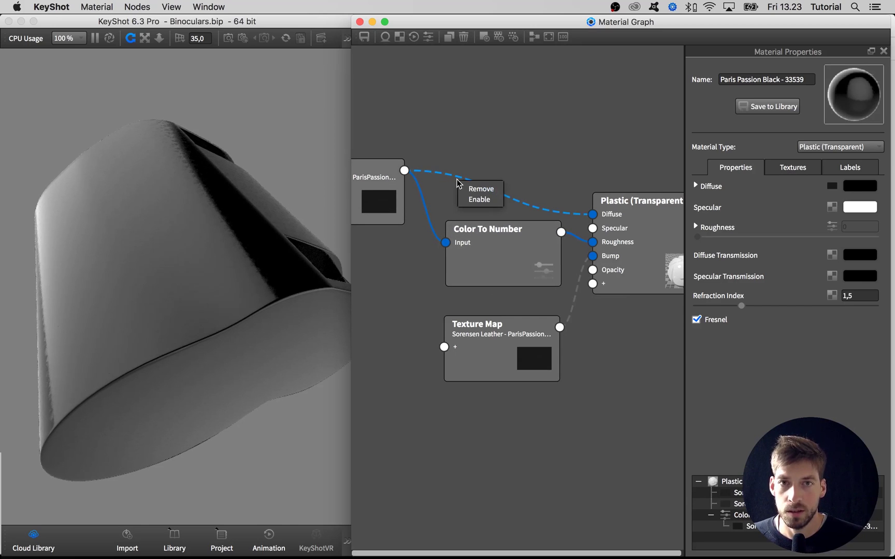
{"action": "left_click", "coordinate": [469, 201]}
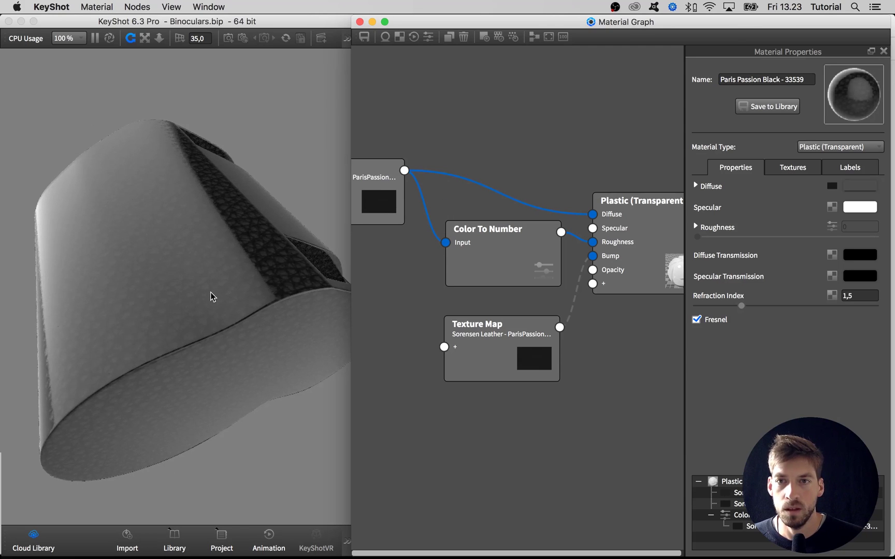
{"action": "right_click", "coordinate": [577, 306]}
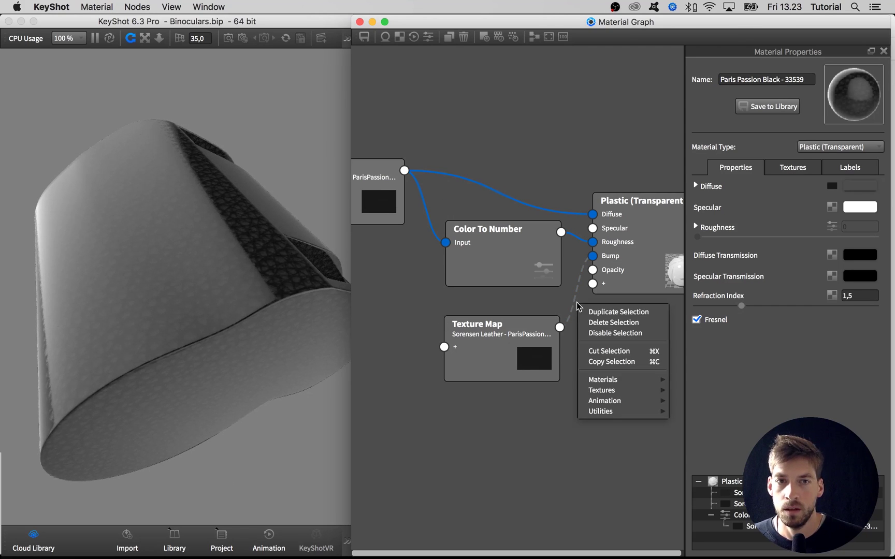
{"action": "left_click", "coordinate": [573, 339]}
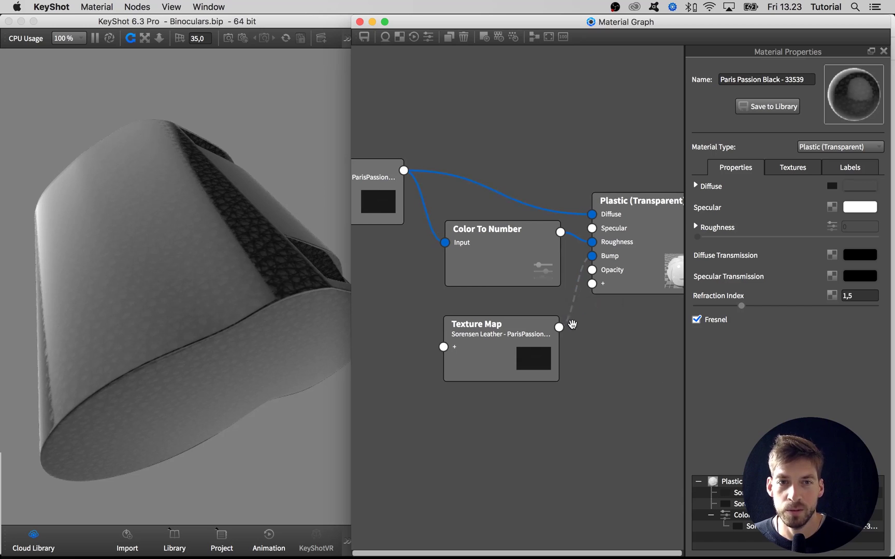
{"action": "right_click", "coordinate": [571, 308]}
{"action": "left_click_drag", "start_coordinate": [549, 324], "coordinate": [478, 361]}
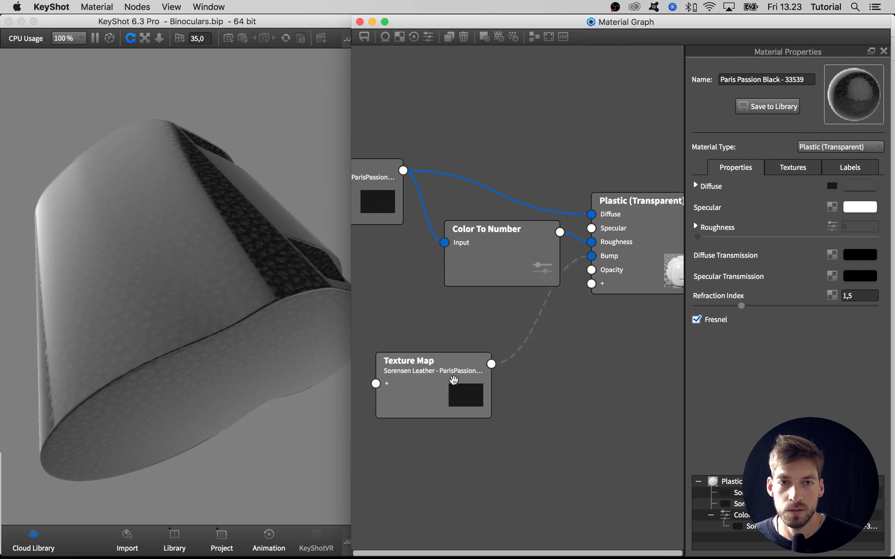
{"action": "right_click", "coordinate": [532, 328]}
Briefly re-enable the Bump link, disable it again, and shift Color To Number slightly left
{"action": "left_click", "coordinate": [542, 345]}
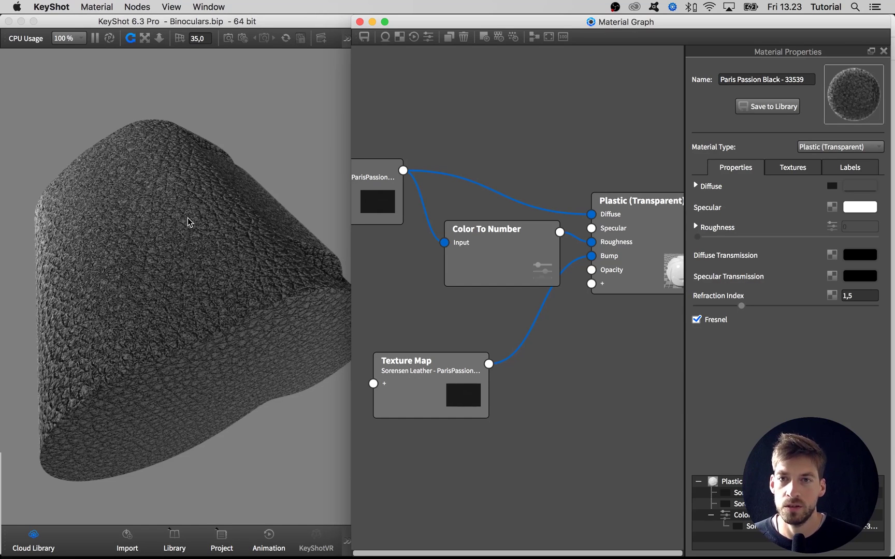
{"action": "right_click", "coordinate": [534, 322]}
{"action": "left_click", "coordinate": [550, 338]}
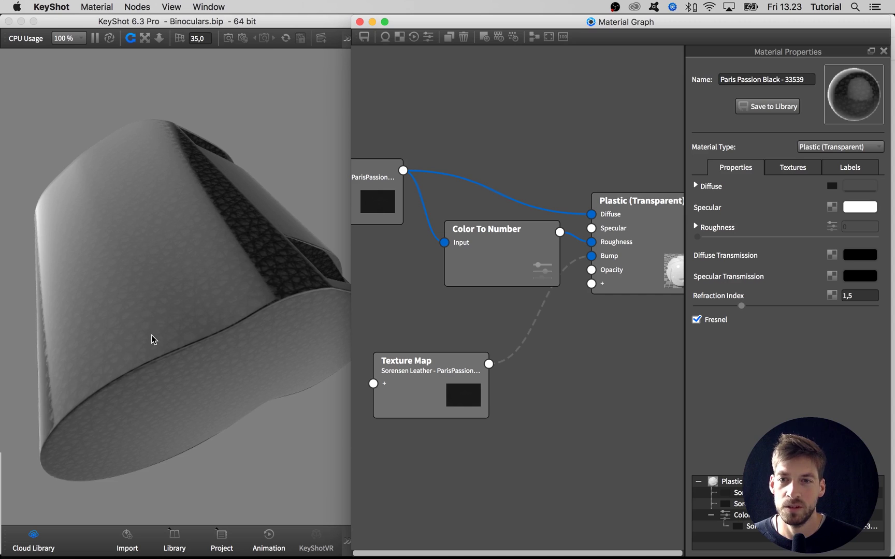
{"action": "left_click_drag", "start_coordinate": [476, 278], "coordinate": [507, 265]}
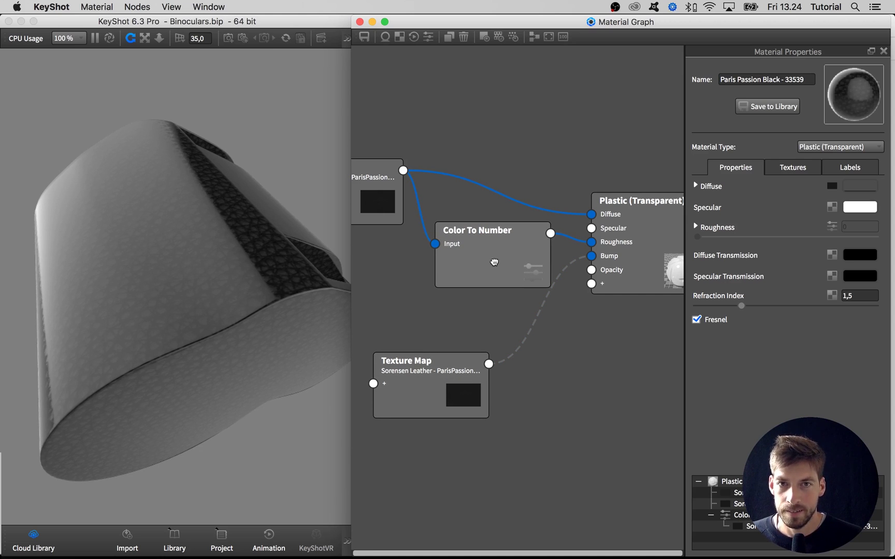
Preview the Color To Number output and set its Output From to 1
{"action": "key", "text": "c"}
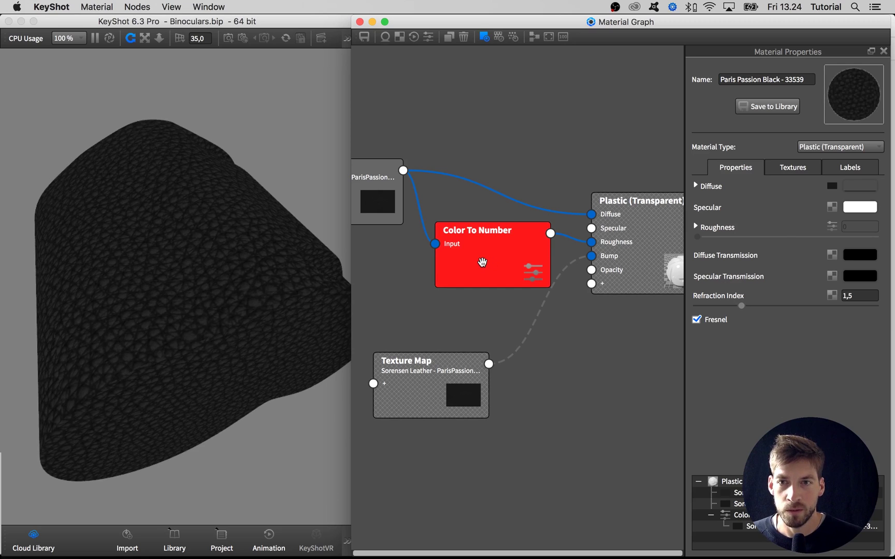
{"action": "double_click", "coordinate": [482, 262]}
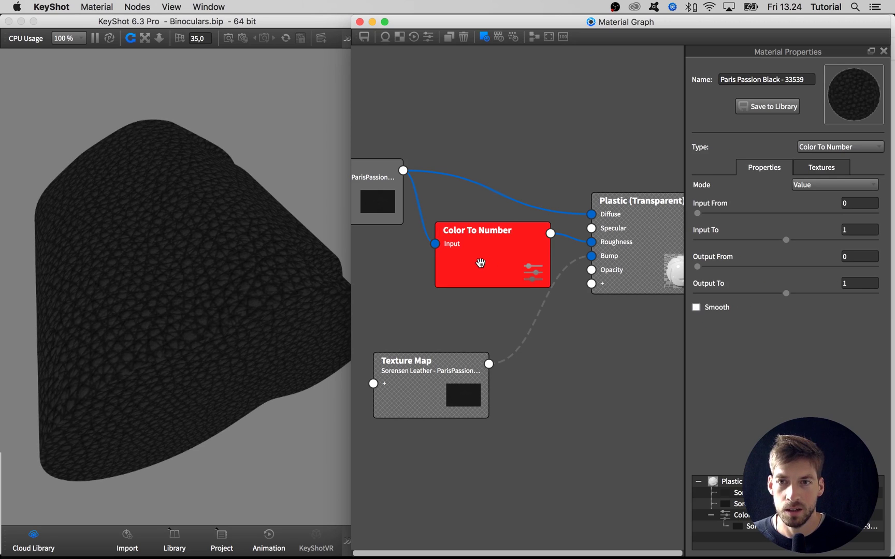
{"action": "left_click_drag", "start_coordinate": [481, 264], "coordinate": [481, 266]}
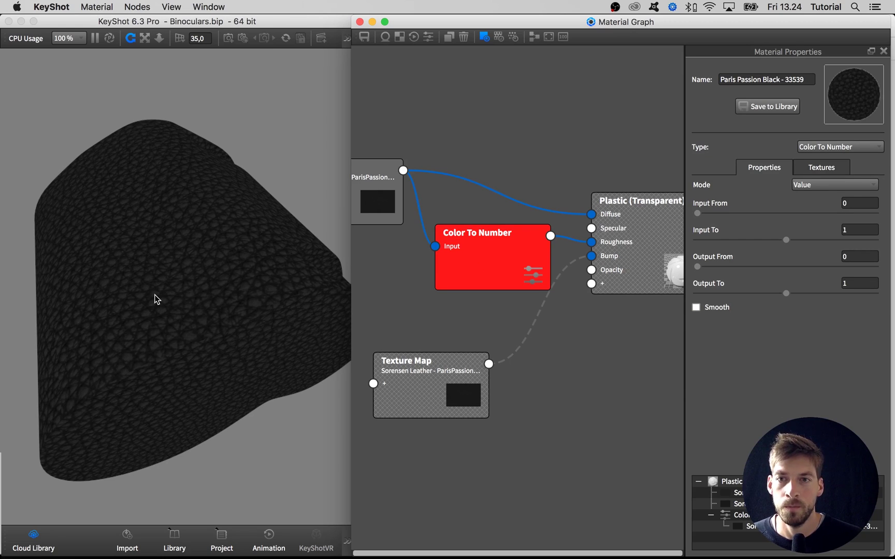
{"action": "left_click_drag", "start_coordinate": [478, 266], "coordinate": [459, 264]}
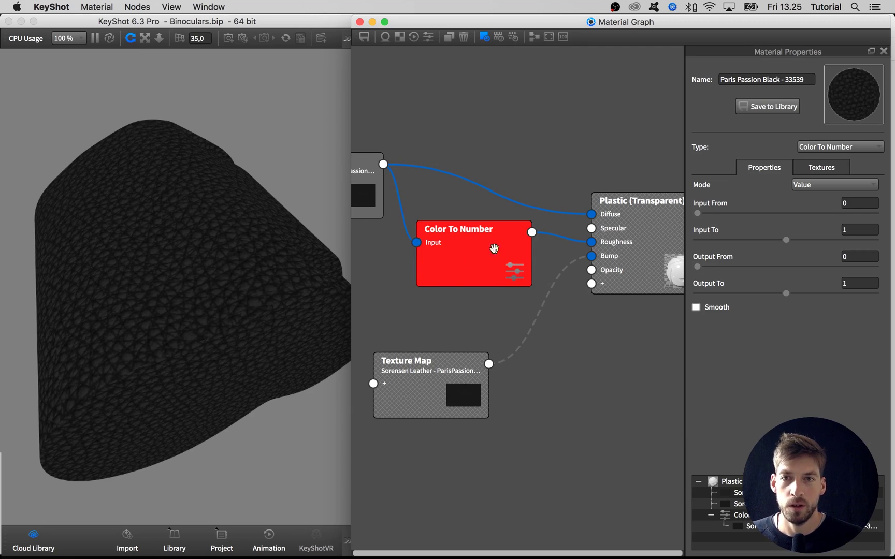
{"action": "double_click", "coordinate": [844, 256]}
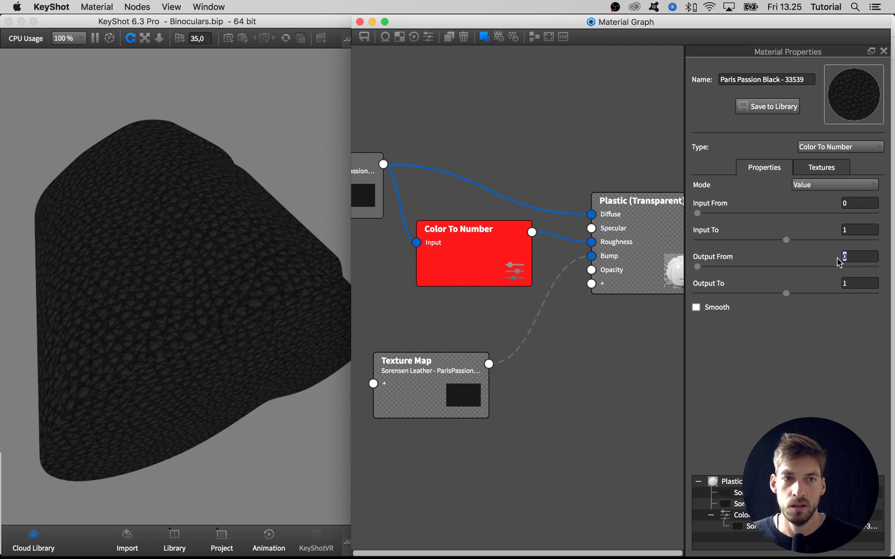
{"action": "type", "text": "1"}
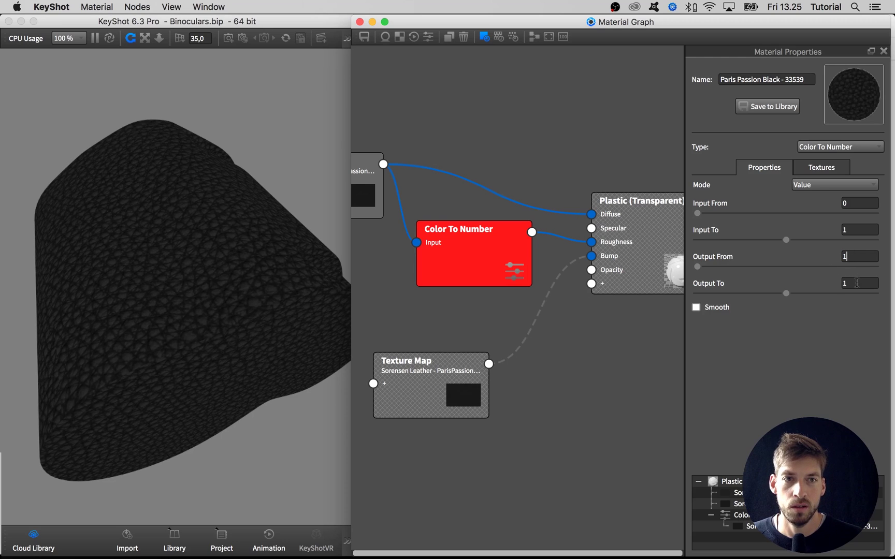
{"action": "key", "text": "Tab"}
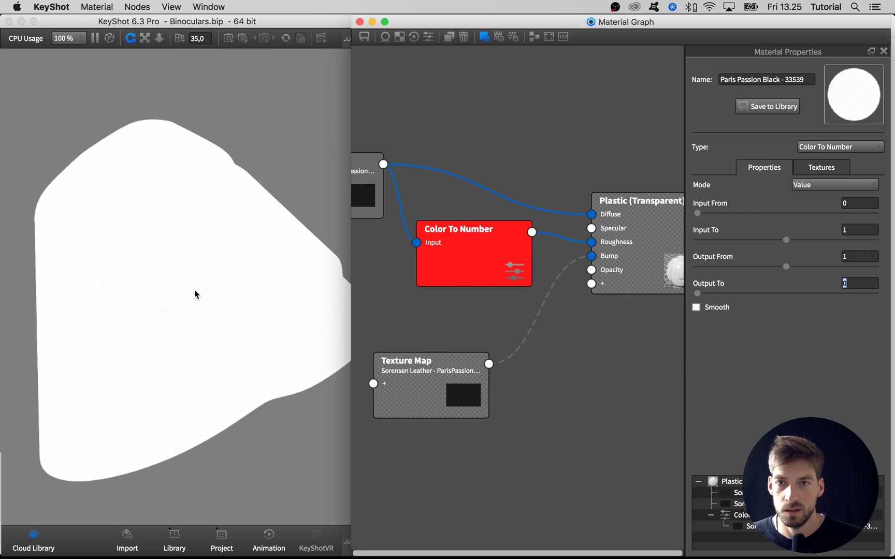
Narrow the input range, bringing Input To down to 0,022 while checking the preview
{"action": "left_click_drag", "start_coordinate": [188, 288], "coordinate": [184, 264]}
{"action": "scroll", "coordinate": [184, 264], "scroll_direction": "up", "scroll_amount": 5}
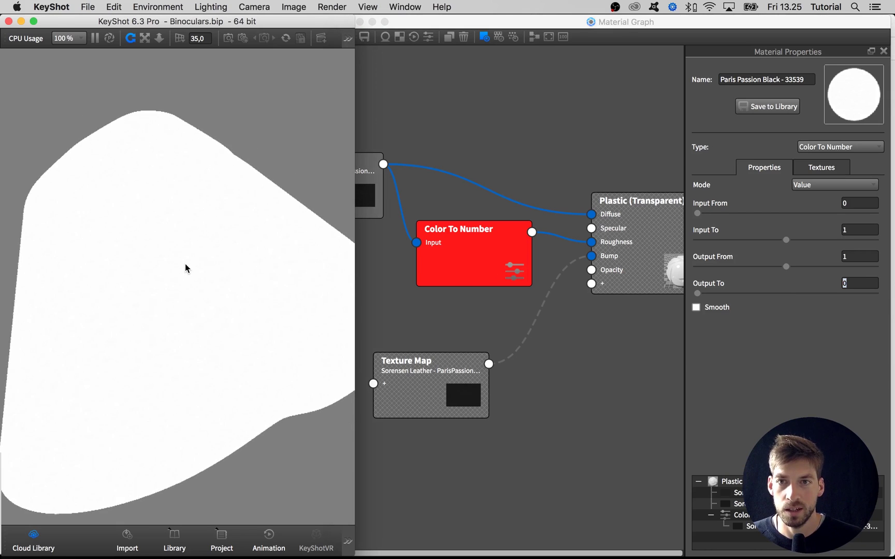
{"action": "scroll", "coordinate": [184, 264], "scroll_direction": "down", "scroll_amount": 5}
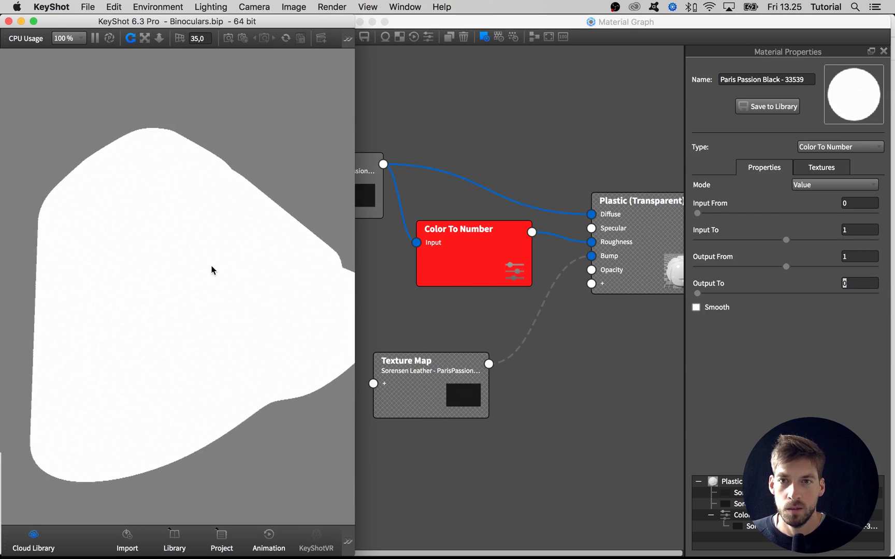
{"action": "left_click", "coordinate": [708, 212]}
{"action": "mouse_move", "coordinate": [708, 213]}
{"action": "left_mouse_down"}
{"action": "mouse_move", "coordinate": [722, 213]}
{"action": "mouse_move", "coordinate": [697, 214]}
{"action": "left_mouse_up"}
{"action": "left_click_drag", "start_coordinate": [785, 239], "coordinate": [701, 245]}
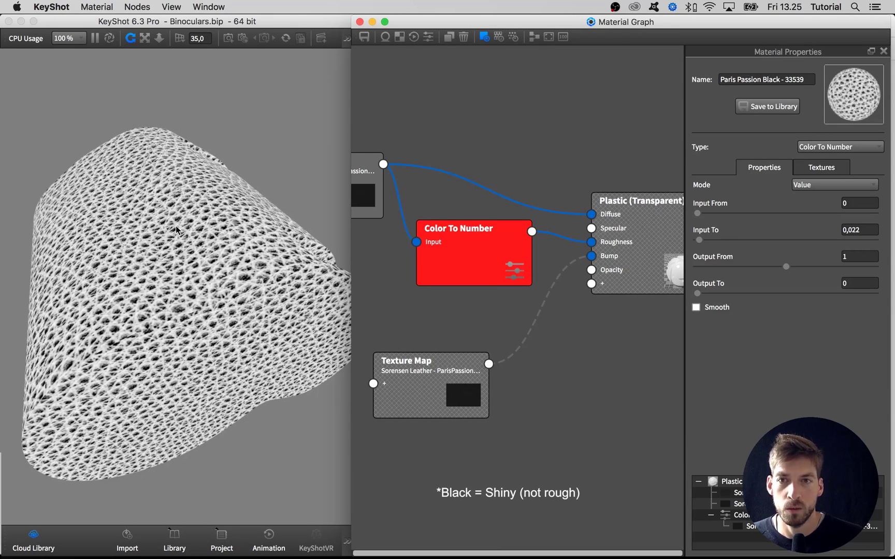
Turn off the node preview and re-enable the leather texture's Bump link
{"action": "double_click", "coordinate": [474, 259]}
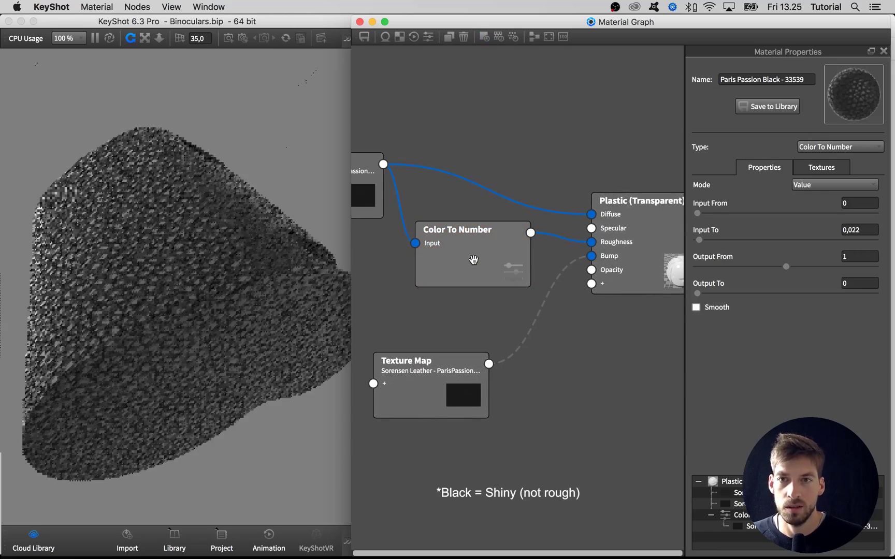
{"action": "left_click", "coordinate": [192, 258]}
{"action": "left_click_drag", "start_coordinate": [192, 258], "coordinate": [170, 279]}
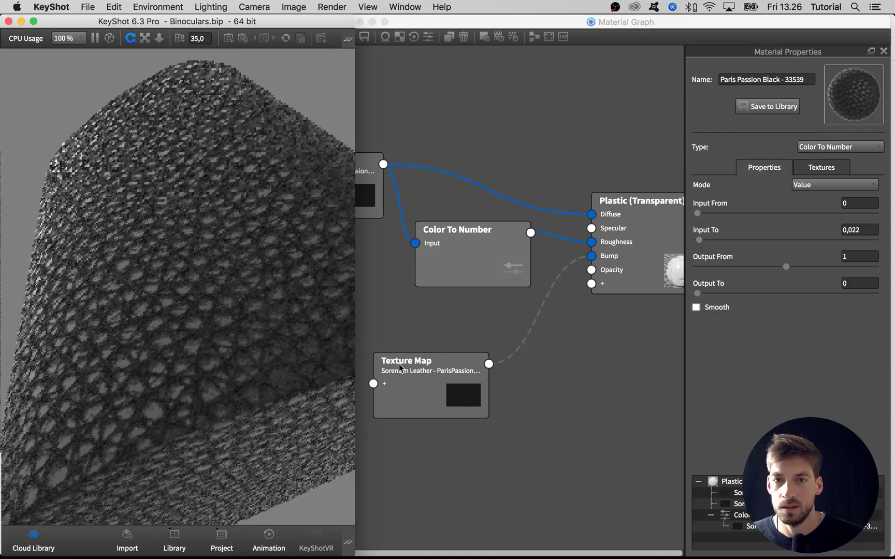
{"action": "right_click", "coordinate": [521, 334]}
{"action": "left_click", "coordinate": [545, 354]}
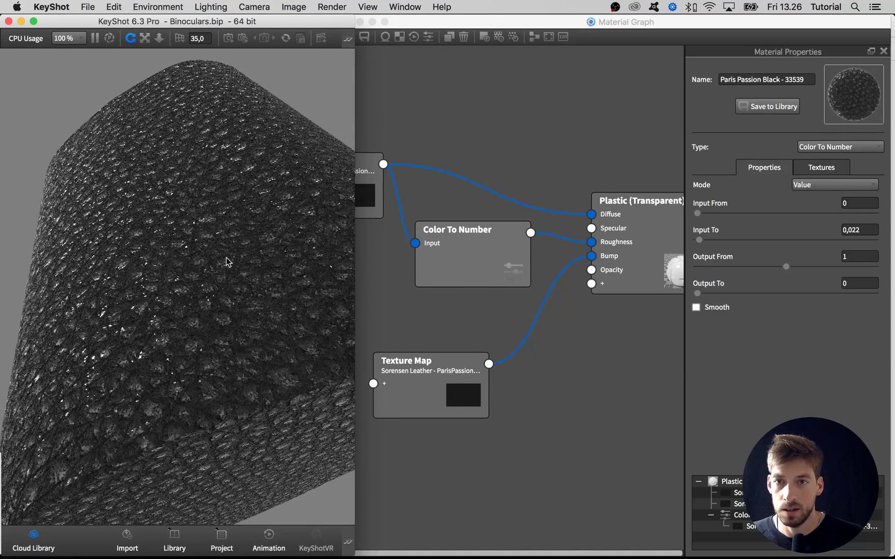
Limit rendering to a region over the grip and preview Color To Number
{"action": "key", "text": "r"}
{"action": "left_click_drag", "start_coordinate": [256, 306], "coordinate": [233, 302]}
{"action": "left_click_drag", "start_coordinate": [154, 242], "coordinate": [140, 230]}
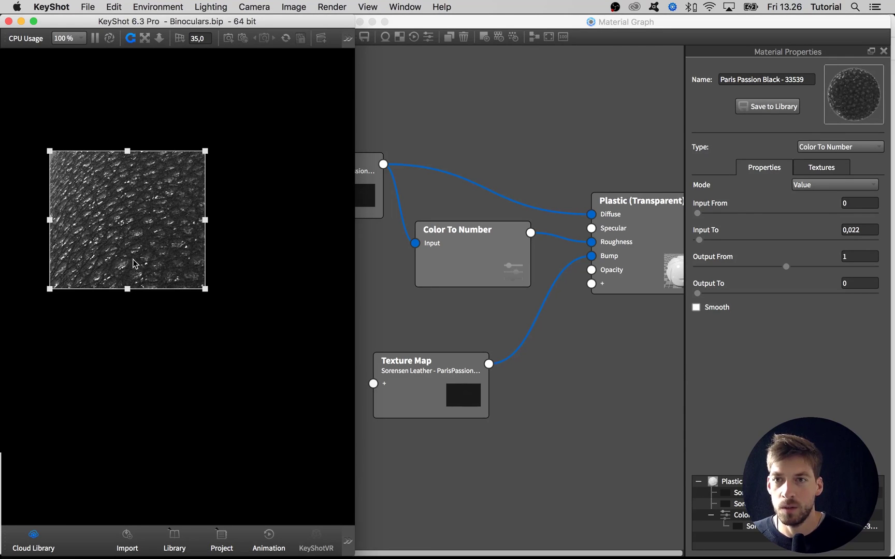
{"action": "left_click", "coordinate": [439, 258]}
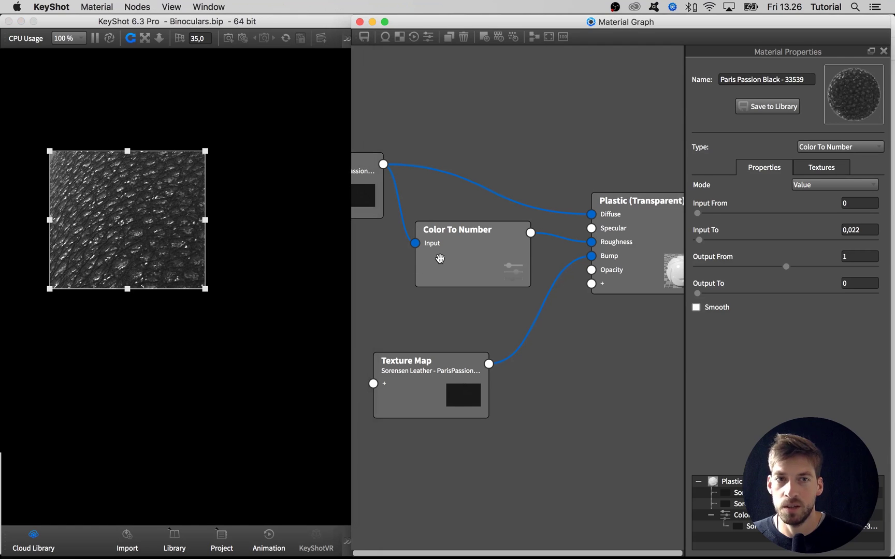
{"action": "key", "text": "c"}
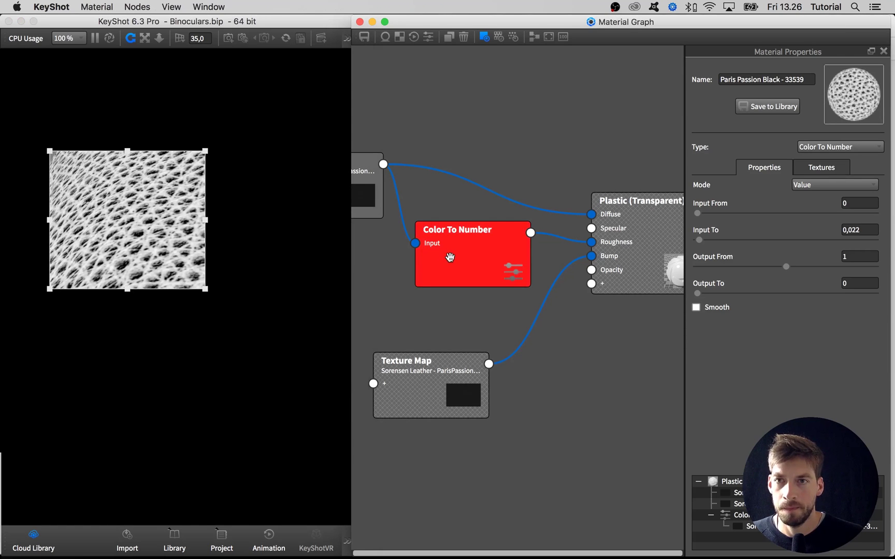
Set Color To Number to Input To 0,014, Output From 0,422, Output To 0,098
{"action": "left_click_drag", "start_coordinate": [698, 213], "coordinate": [699, 245]}
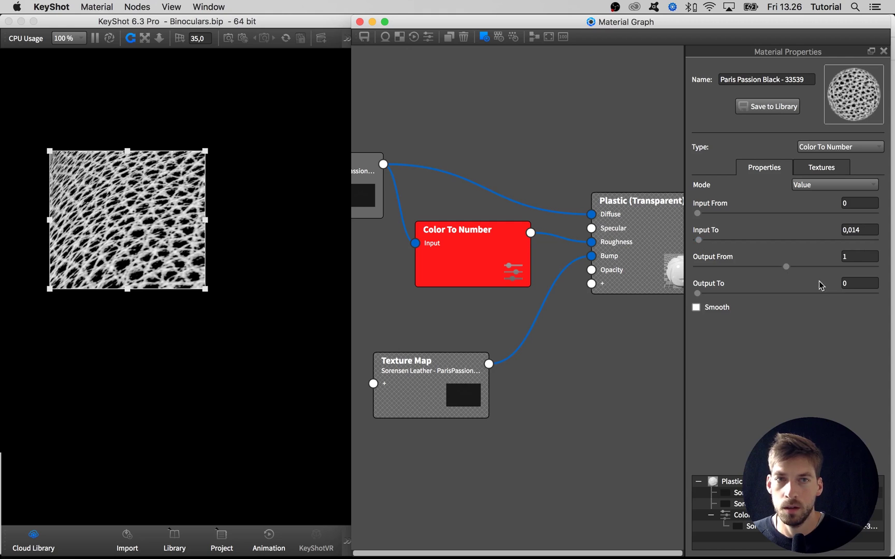
{"action": "left_click_drag", "start_coordinate": [786, 267], "coordinate": [704, 296]}
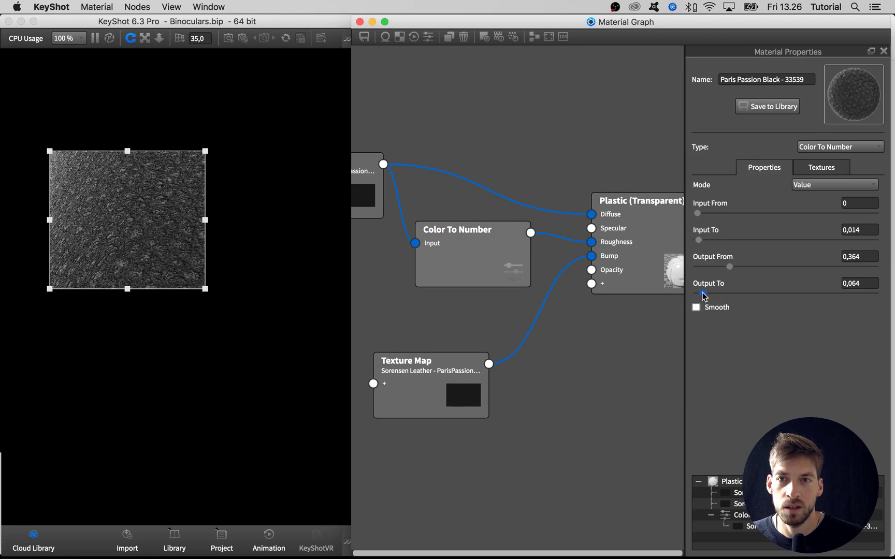
{"action": "left_click", "coordinate": [716, 267]}
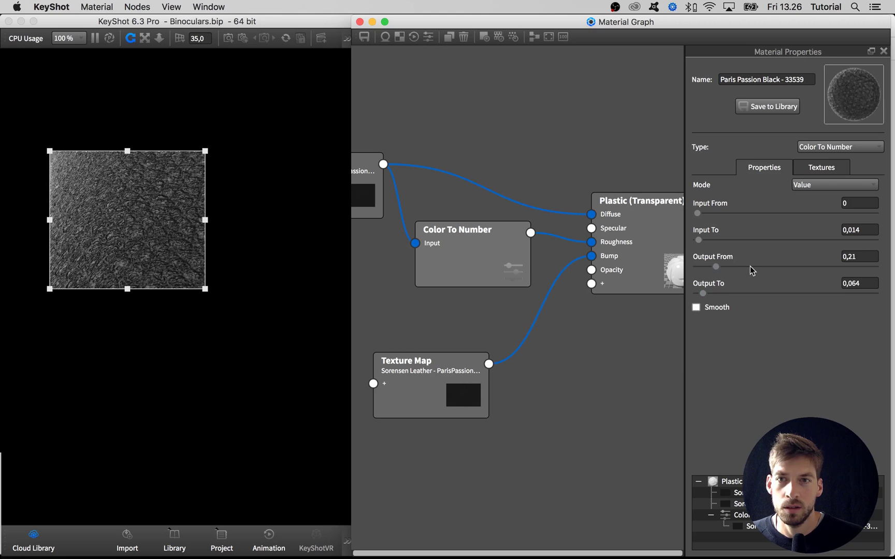
{"action": "mouse_move", "coordinate": [751, 266]}
{"action": "left_mouse_down"}
{"action": "mouse_move", "coordinate": [729, 267]}
{"action": "mouse_move", "coordinate": [701, 295]}
{"action": "mouse_move", "coordinate": [715, 299]}
{"action": "mouse_move", "coordinate": [706, 295]}
{"action": "mouse_move", "coordinate": [735, 268]}
{"action": "mouse_move", "coordinate": [720, 265]}
{"action": "mouse_move", "coordinate": [734, 266]}
{"action": "left_mouse_up"}
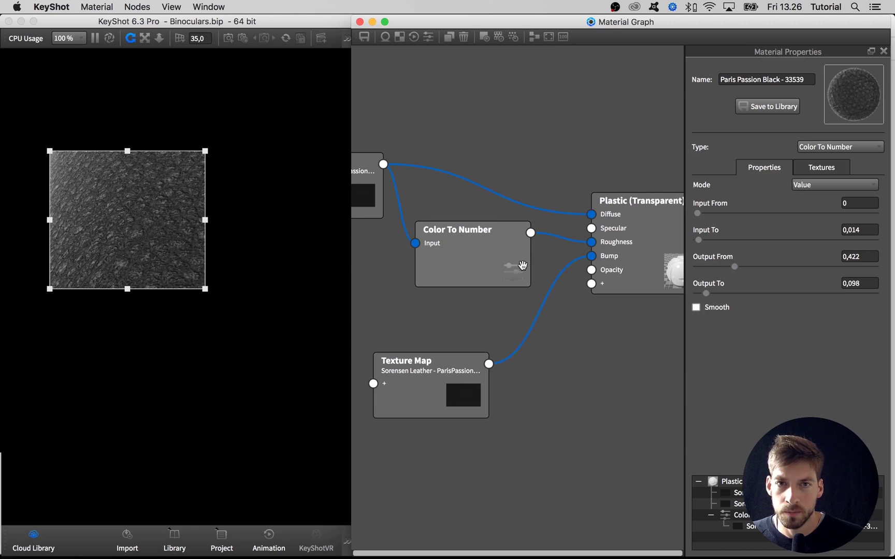
{"action": "mouse_move", "coordinate": [503, 264]}
{"action": "left_mouse_down"}
{"action": "mouse_move", "coordinate": [493, 264]}
{"action": "mouse_move", "coordinate": [506, 258]}
{"action": "mouse_move", "coordinate": [499, 261]}
{"action": "left_mouse_up"}
{"action": "right_click", "coordinate": [548, 238]}
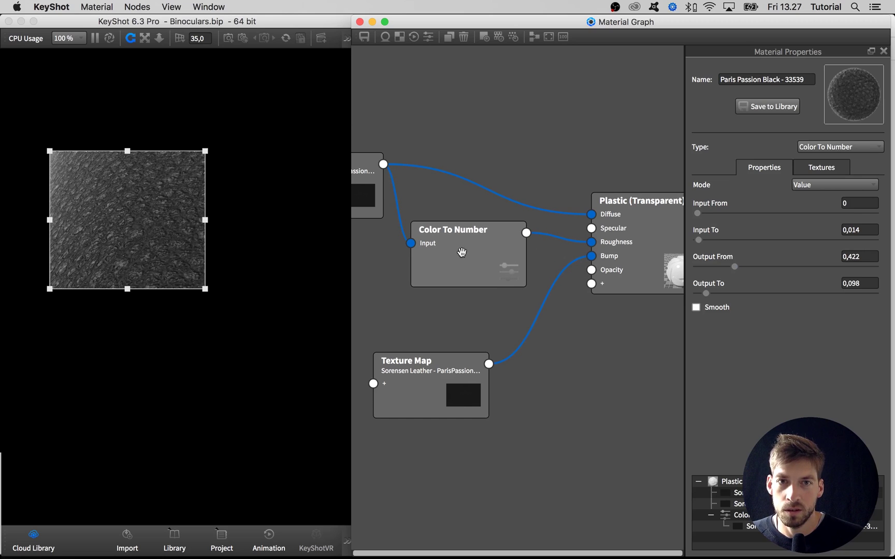
Disable the Color To Number link into Roughness to compare
{"action": "left_click_drag", "start_coordinate": [482, 248], "coordinate": [482, 251]}
{"action": "right_click", "coordinate": [561, 238]}
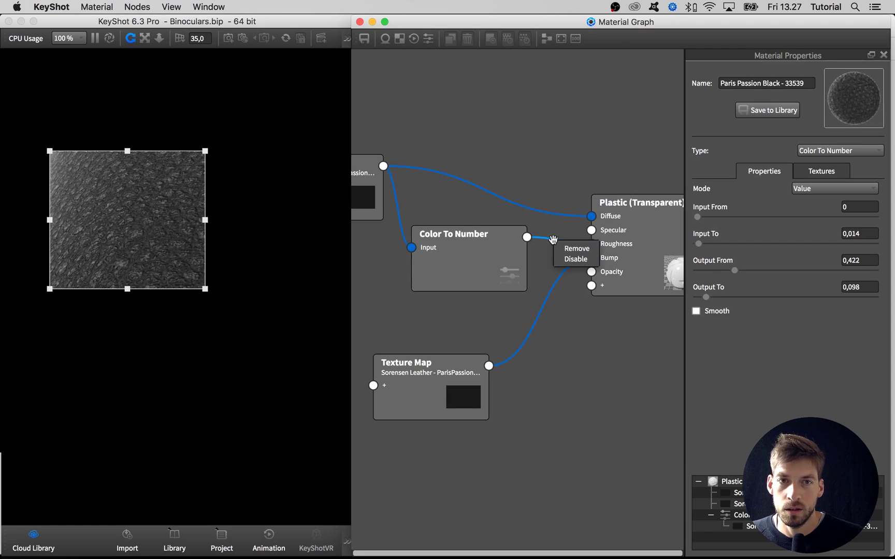
{"action": "left_click", "coordinate": [565, 258]}
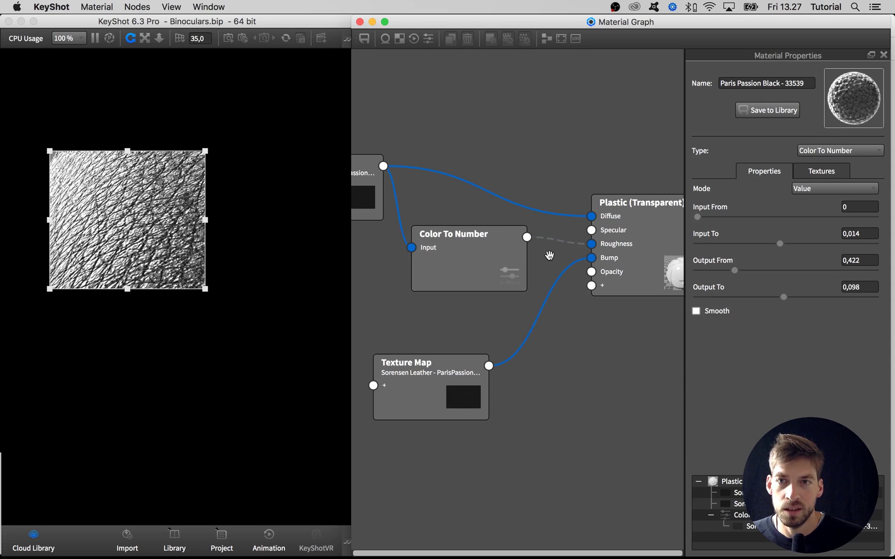
Set the Plastic base roughness to 0,14 and re-enable the Roughness link
{"action": "left_click", "coordinate": [624, 245]}
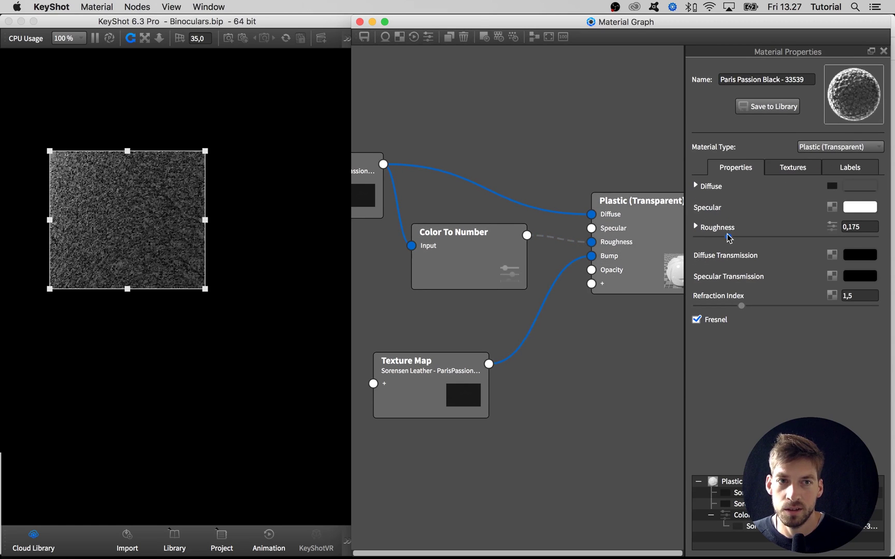
{"action": "left_click_drag", "start_coordinate": [728, 237], "coordinate": [724, 240]}
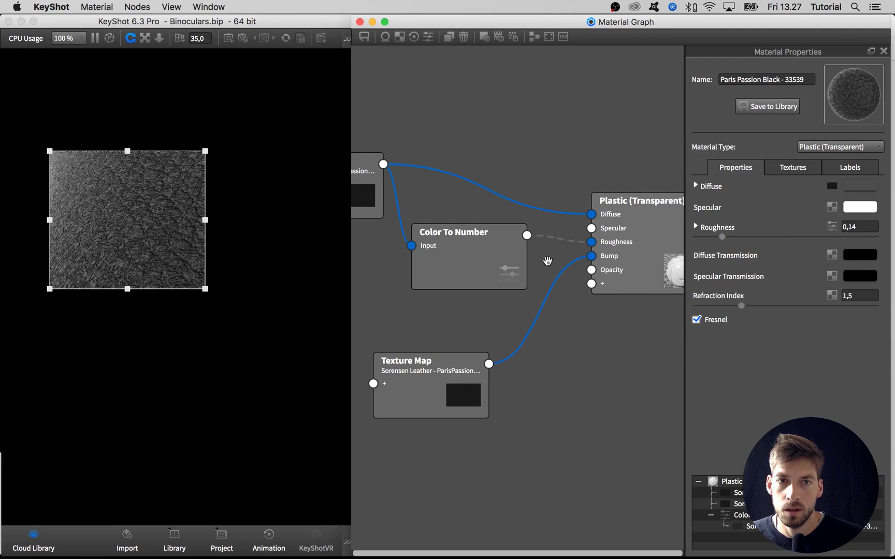
{"action": "left_click", "coordinate": [547, 260]}
{"action": "left_click", "coordinate": [516, 260]}
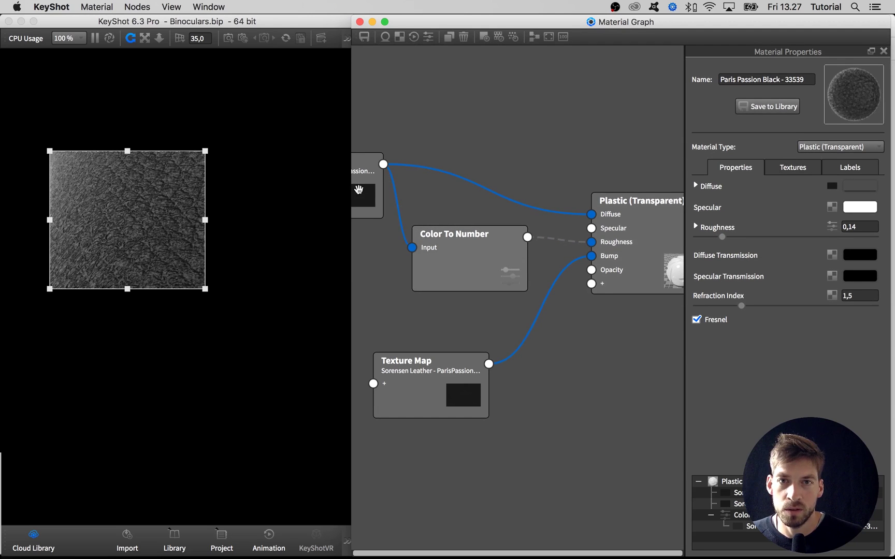
{"action": "right_click", "coordinate": [541, 238]}
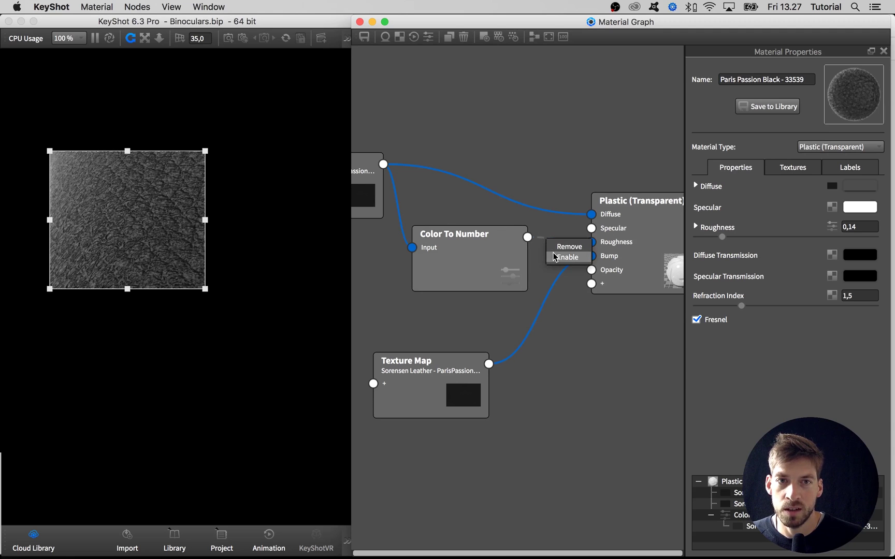
{"action": "left_click", "coordinate": [557, 256]}
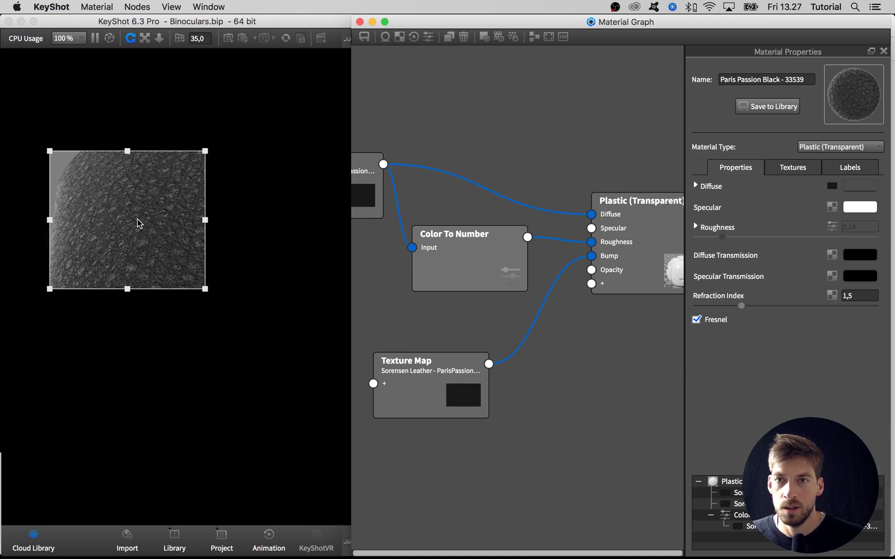
{"action": "left_click", "coordinate": [244, 244]}
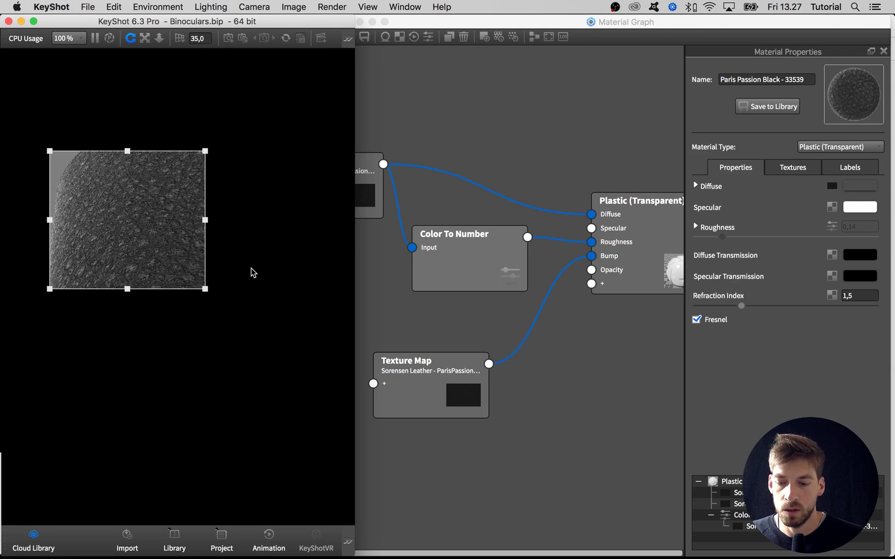
Clear the render region, zoom out and orbit to view the full grip
{"action": "key", "text": "alt+r"}
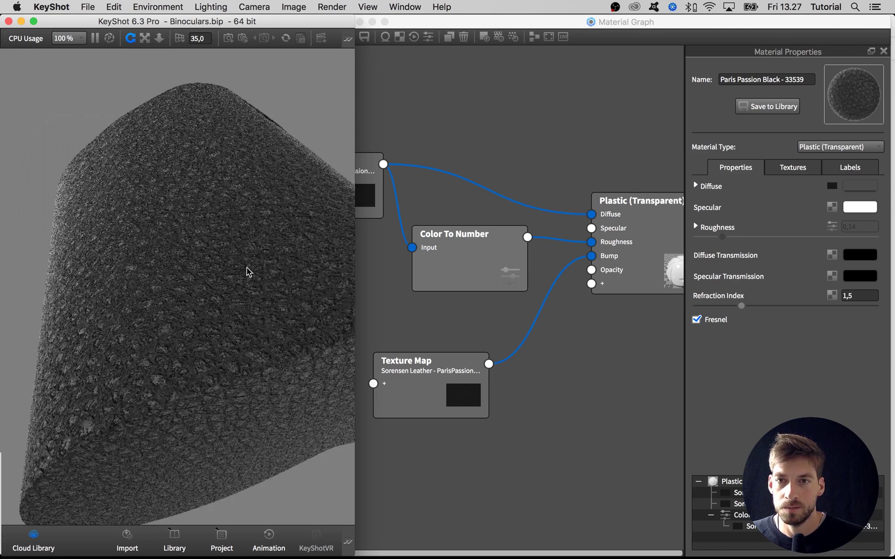
{"action": "scroll", "coordinate": [250, 269], "scroll_direction": "down", "scroll_amount": 3}
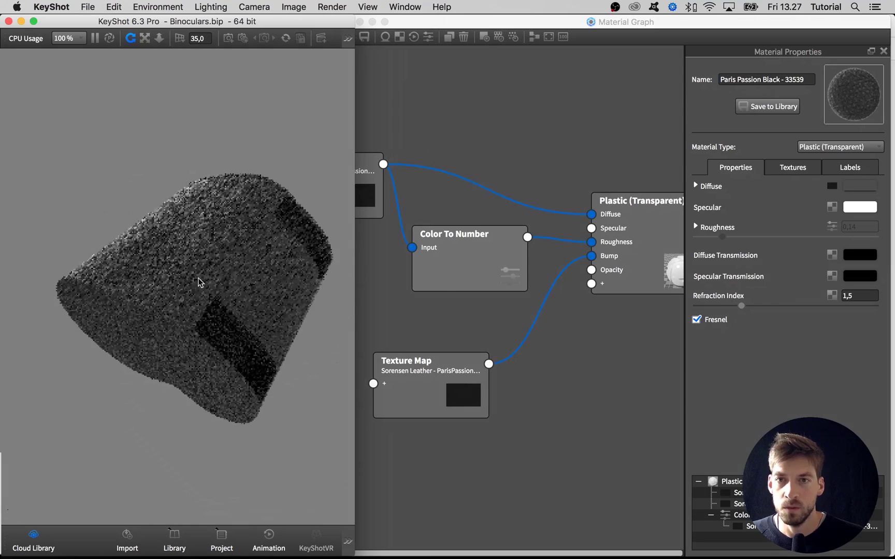
{"action": "left_click_drag", "start_coordinate": [198, 278], "coordinate": [162, 291]}
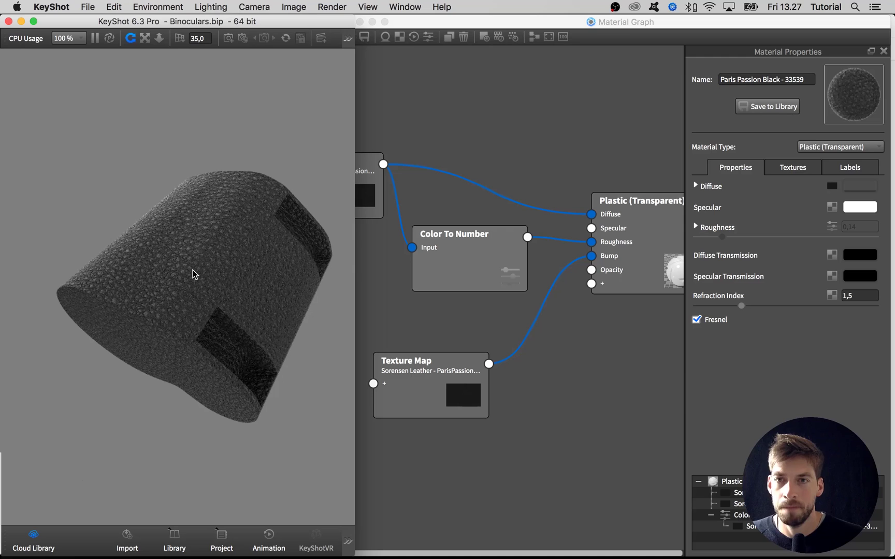
Toggle the Roughness link off and on, then move Color To Number lower and Paris Passion up
{"action": "left_click_drag", "start_coordinate": [455, 240], "coordinate": [449, 239]}
{"action": "right_click", "coordinate": [538, 239]}
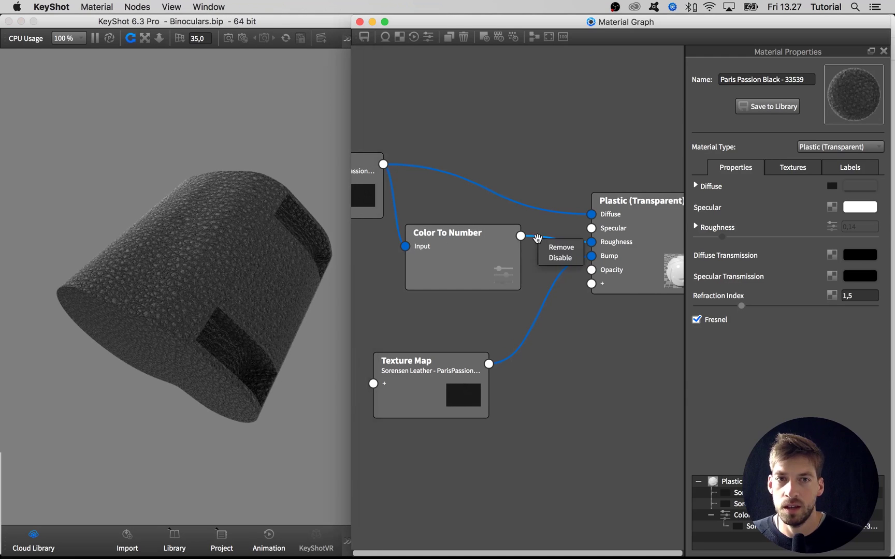
{"action": "left_click", "coordinate": [546, 255]}
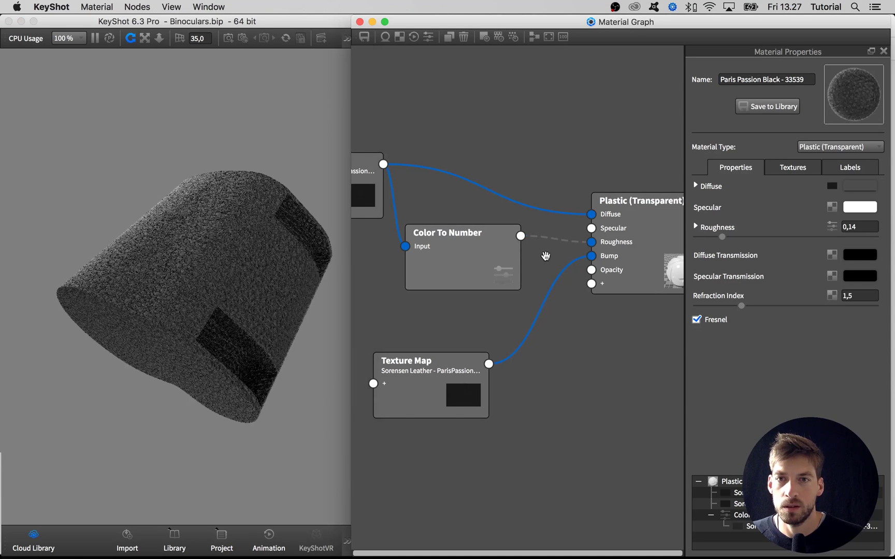
{"action": "right_click", "coordinate": [553, 238]}
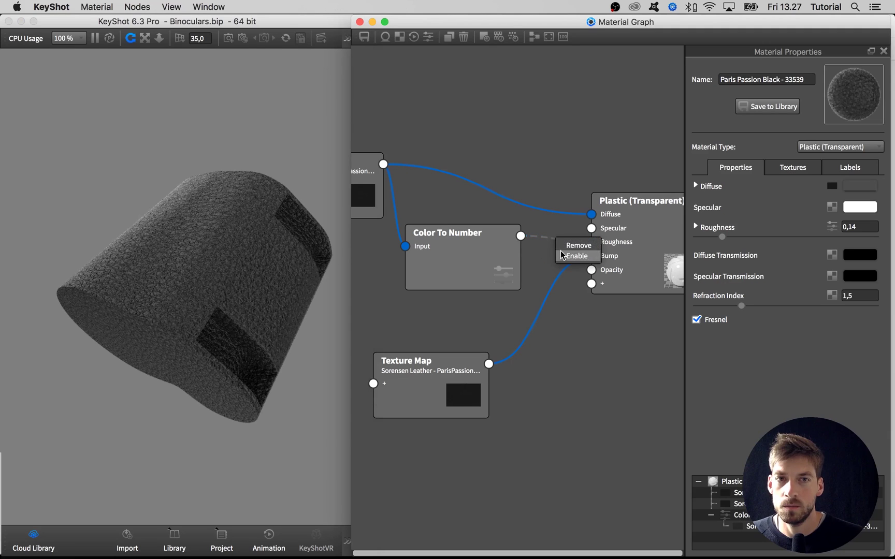
{"action": "left_click", "coordinate": [563, 256]}
{"action": "left_click_drag", "start_coordinate": [472, 256], "coordinate": [473, 286]}
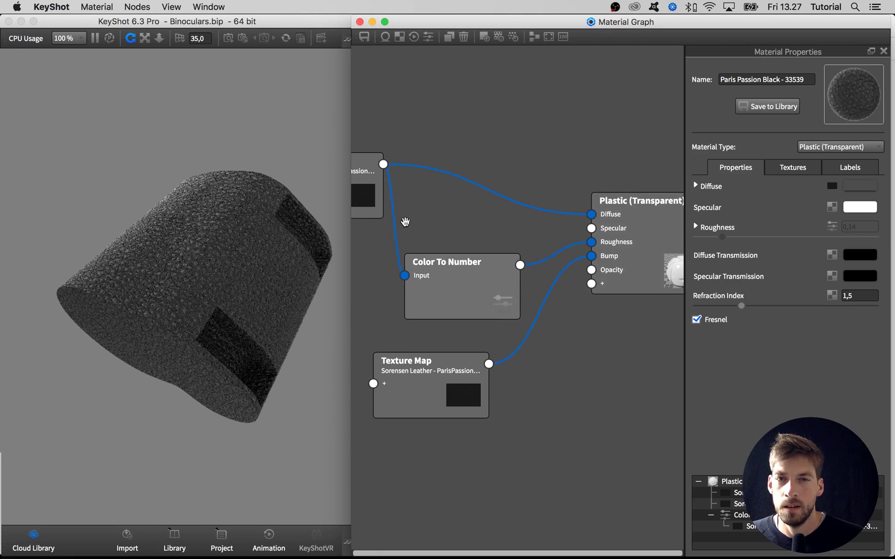
{"action": "left_click_drag", "start_coordinate": [374, 211], "coordinate": [370, 158]}
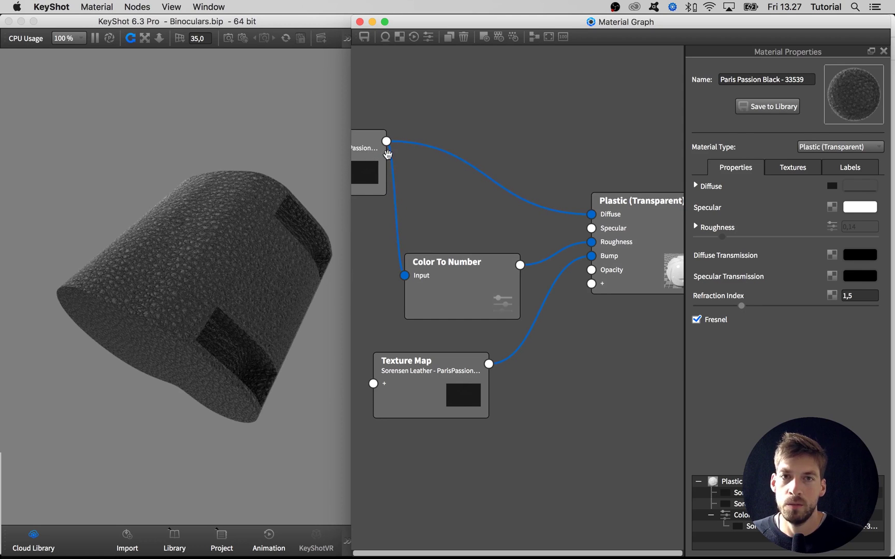
Add a Color Adjust node, feeding Paris Passion into its Color and its output into Diffuse
{"action": "left_click", "coordinate": [442, 126]}
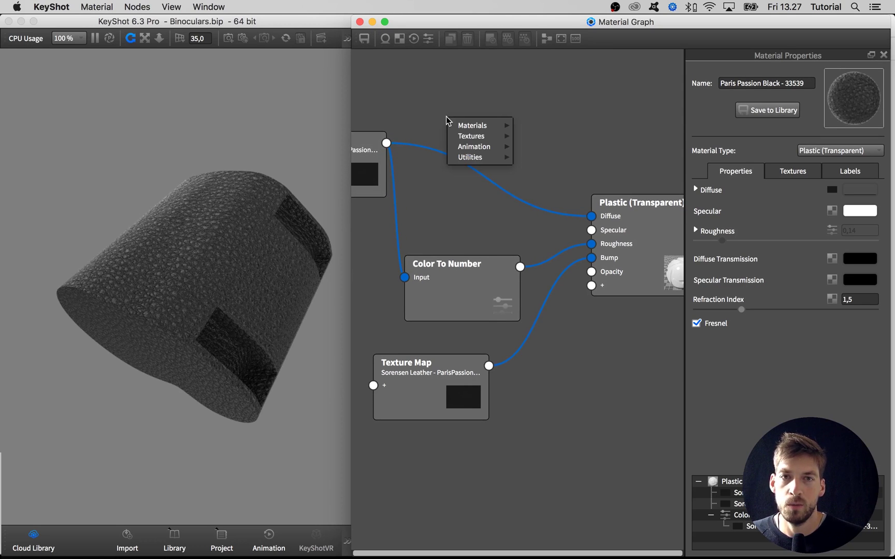
{"action": "right_click", "coordinate": [442, 106]}
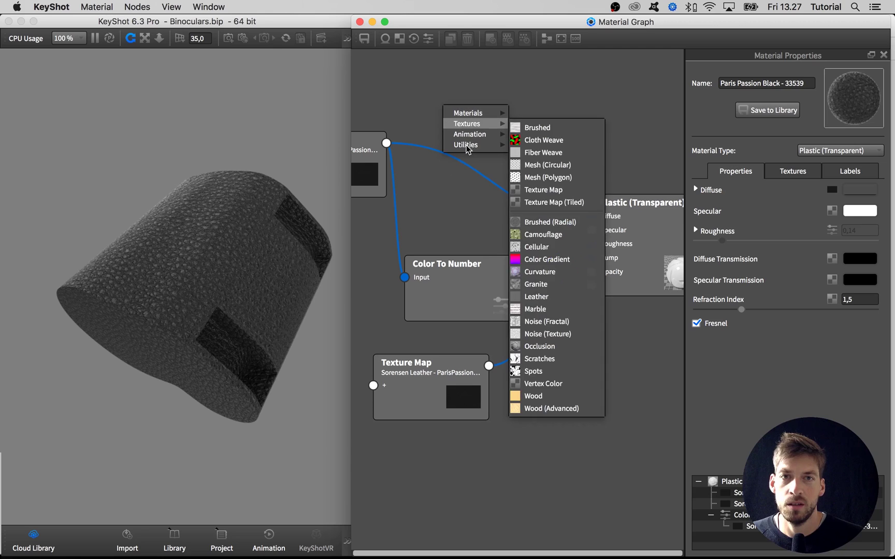
{"action": "mouse_move", "coordinate": [470, 148]}
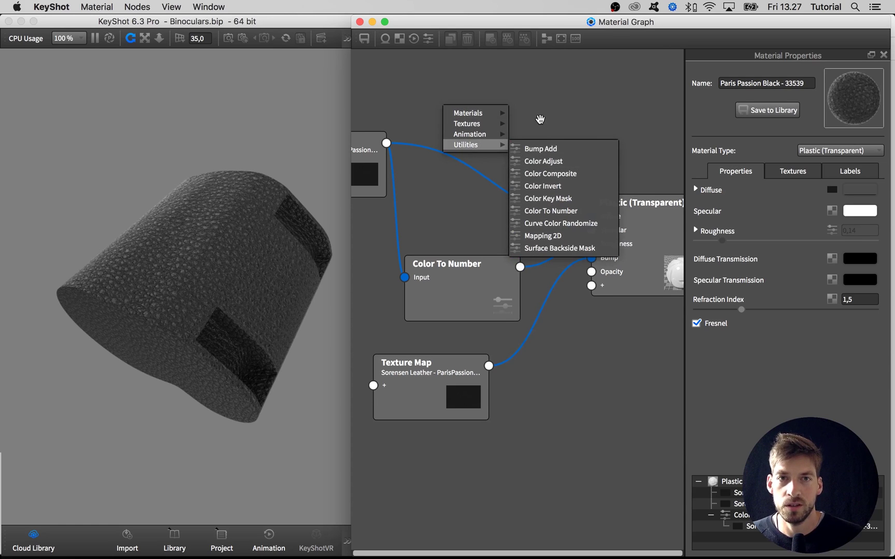
{"action": "right_click", "coordinate": [520, 106]}
{"action": "mouse_move", "coordinate": [540, 150]}
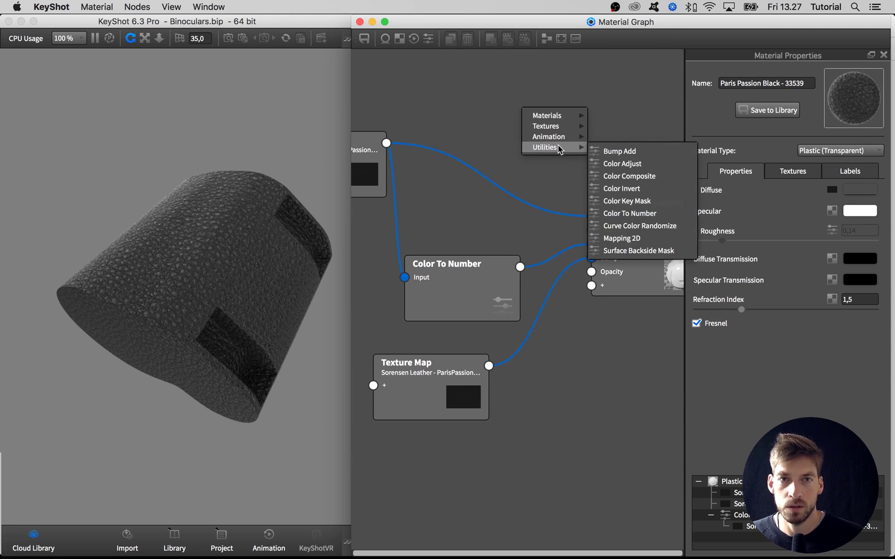
{"action": "left_click", "coordinate": [609, 166]}
{"action": "left_click_drag", "start_coordinate": [388, 142], "coordinate": [473, 128]}
{"action": "left_click_drag", "start_coordinate": [535, 141], "coordinate": [504, 152]}
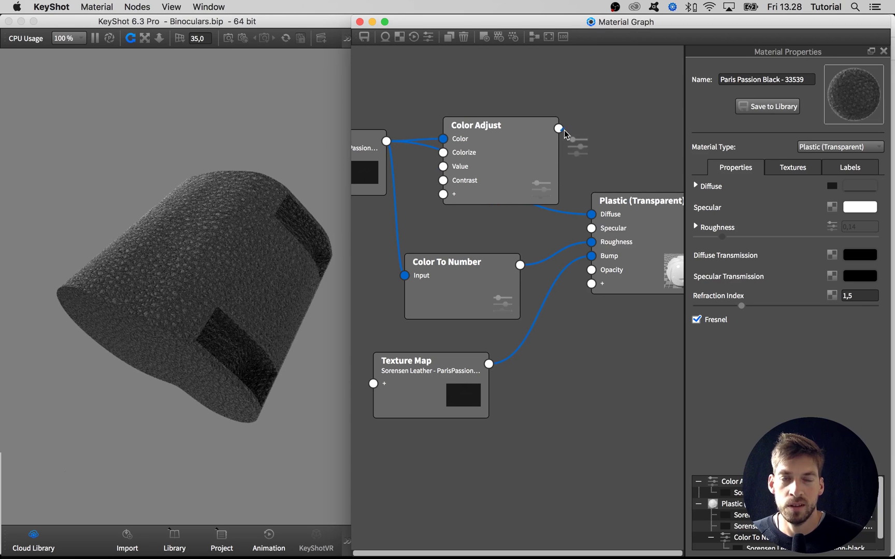
{"action": "left_click_drag", "start_coordinate": [559, 129], "coordinate": [591, 214]}
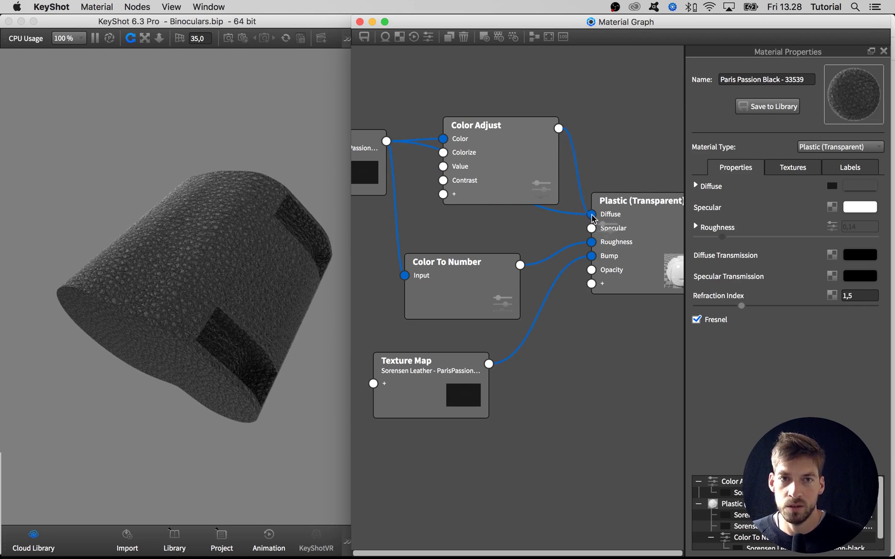
{"action": "left_click_drag", "start_coordinate": [522, 170], "coordinate": [488, 149]}
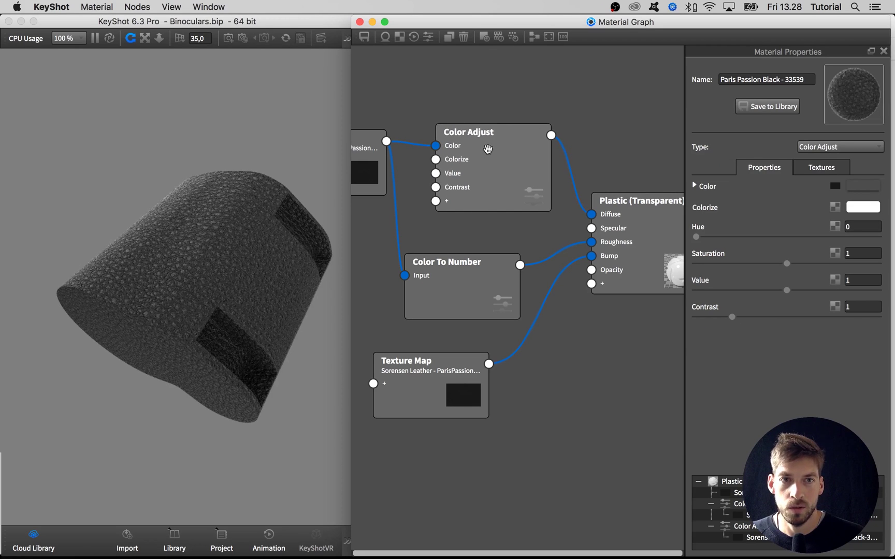
Drag the Color Adjust Value slider from 1 down to 0,158
{"action": "left_click", "coordinate": [777, 290]}
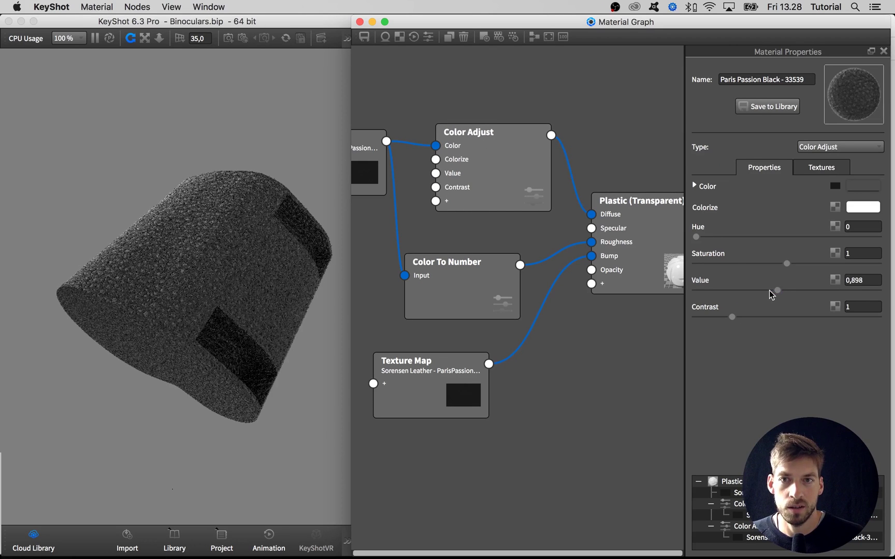
{"action": "left_click", "coordinate": [742, 292]}
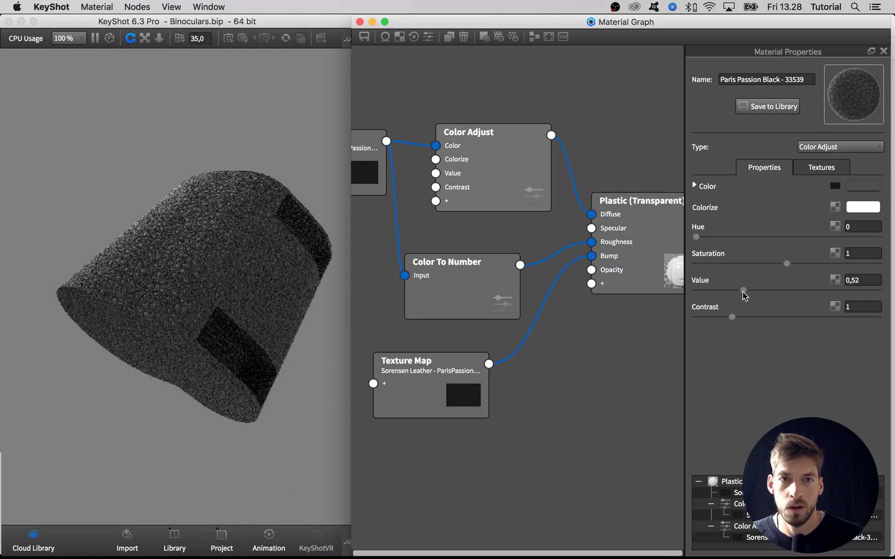
{"action": "left_click_drag", "start_coordinate": [743, 291], "coordinate": [816, 291]}
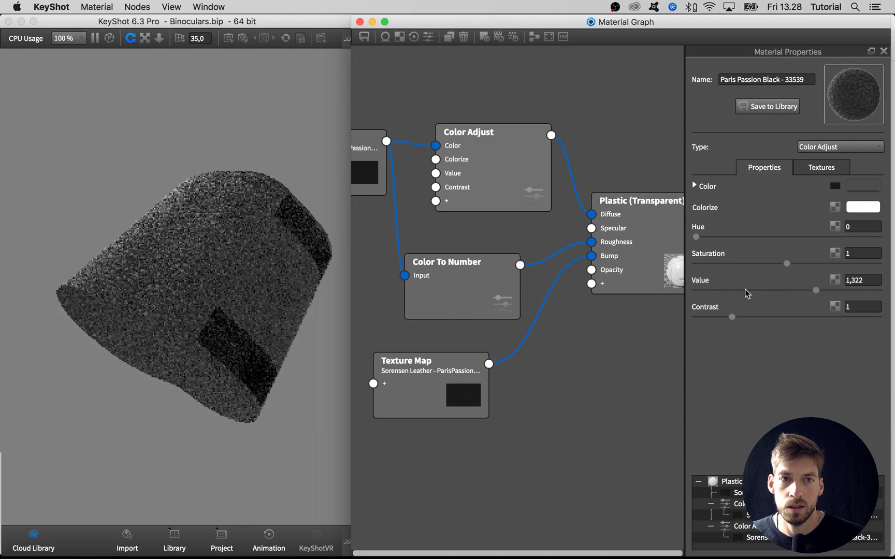
{"action": "left_click_drag", "start_coordinate": [745, 289], "coordinate": [712, 292]}
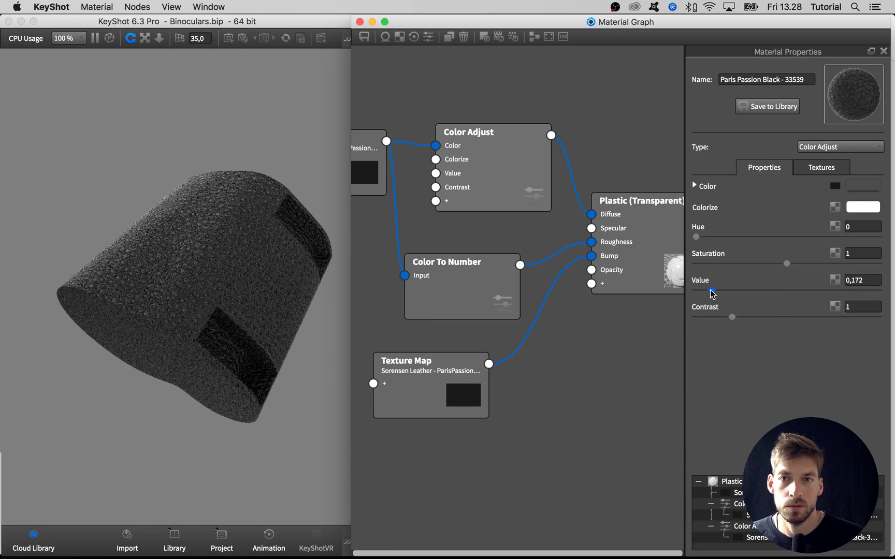
{"action": "left_click_drag", "start_coordinate": [712, 292], "coordinate": [710, 291]}
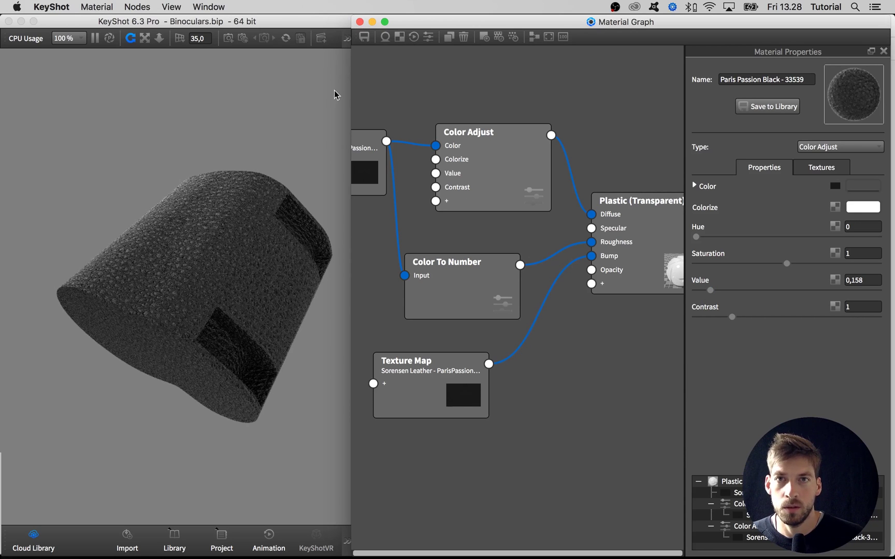
{"action": "scroll", "coordinate": [279, 116], "scroll_direction": "down", "scroll_amount": 3}
Show all hidden binocular parts, orbit to a better angle, and select the Color To Number node
{"action": "right_click", "coordinate": [199, 113]}
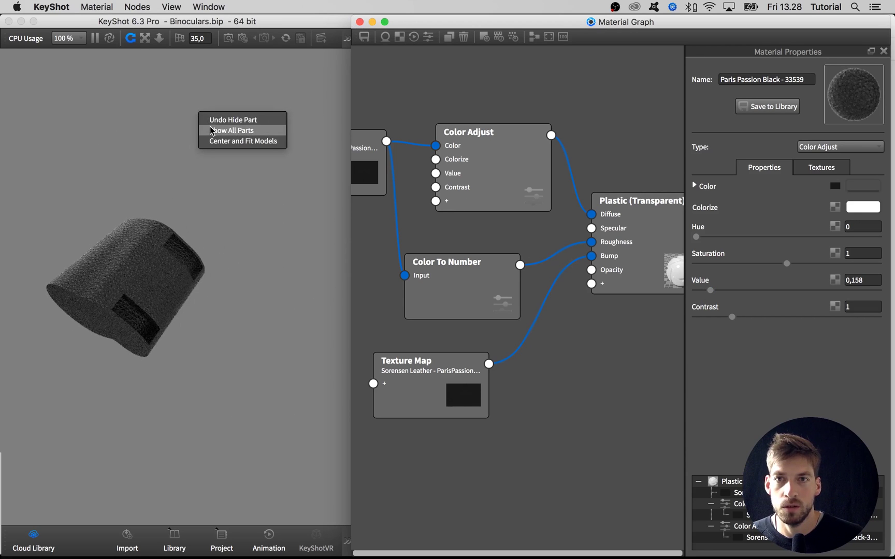
{"action": "left_click", "coordinate": [210, 130]}
{"action": "left_click", "coordinate": [181, 122]}
{"action": "left_click_drag", "start_coordinate": [181, 121], "coordinate": [296, 92]}
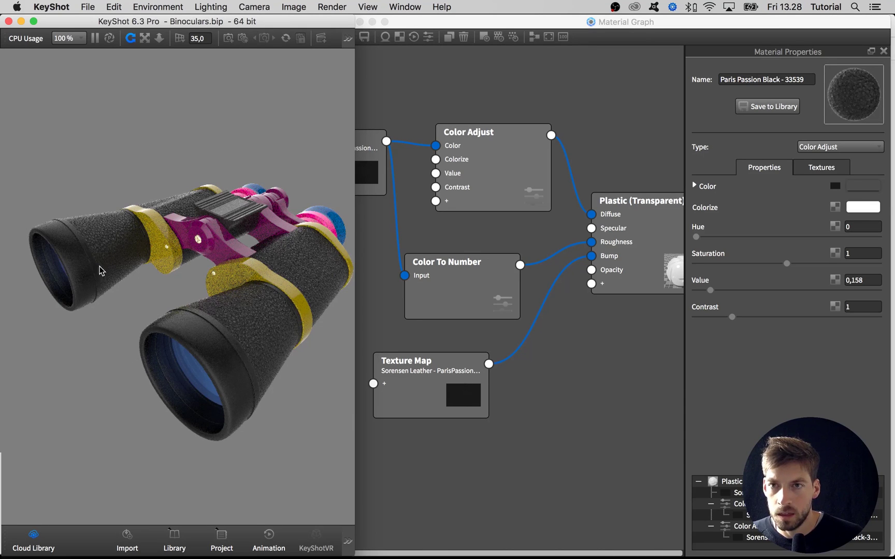
{"action": "left_click_drag", "start_coordinate": [101, 270], "coordinate": [151, 316]}
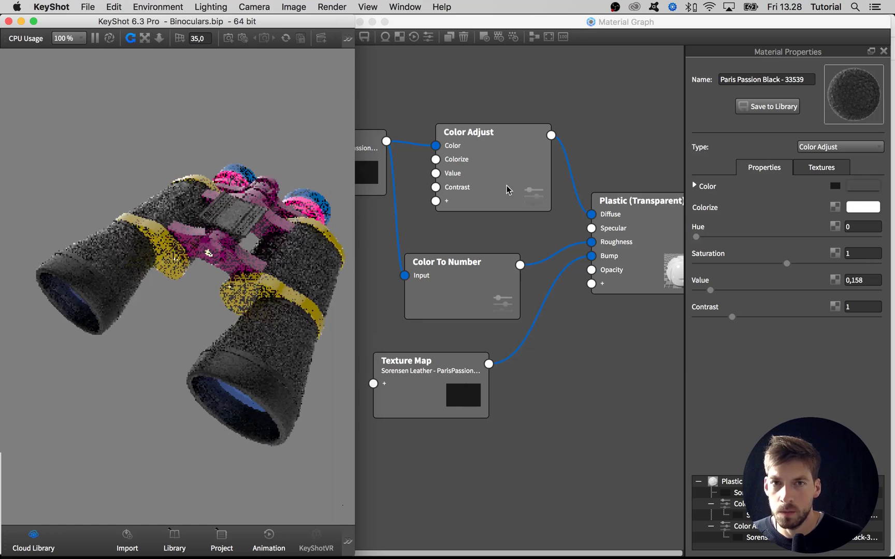
{"action": "left_click_drag", "start_coordinate": [507, 190], "coordinate": [507, 193]}
{"action": "left_click_drag", "start_coordinate": [473, 276], "coordinate": [472, 262]}
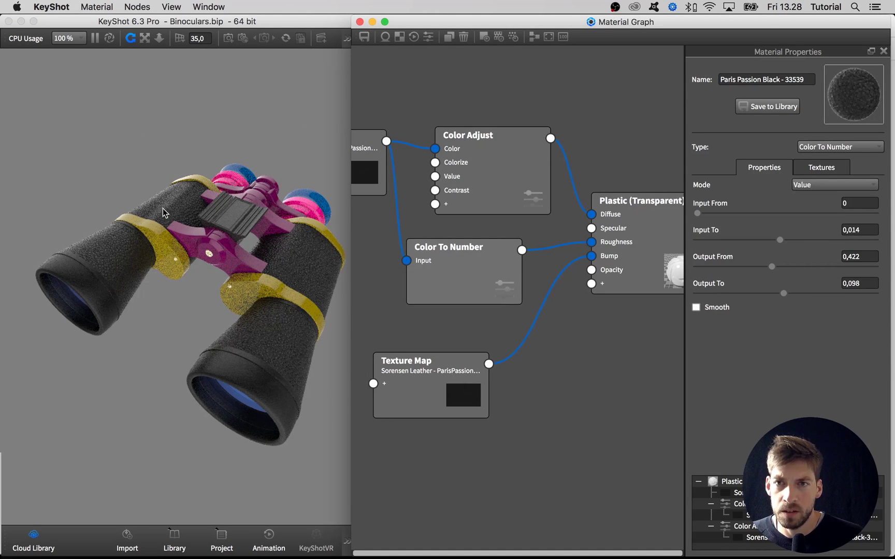
Preview the Color To Number output and lower its roughness Output From to 0,323
{"action": "left_click_drag", "start_coordinate": [466, 293], "coordinate": [469, 283]}
{"action": "key", "text": "c"}
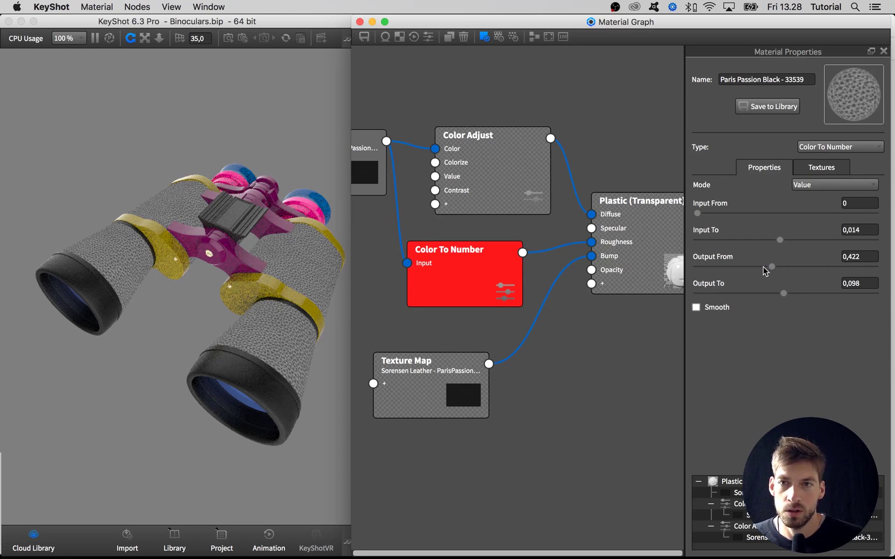
{"action": "left_click_drag", "start_coordinate": [765, 270], "coordinate": [755, 270]}
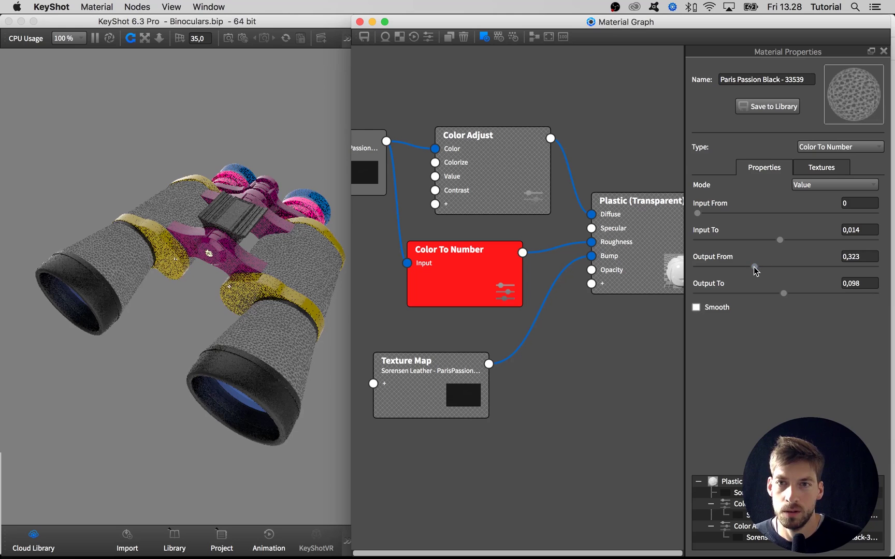
{"action": "key", "text": "c"}
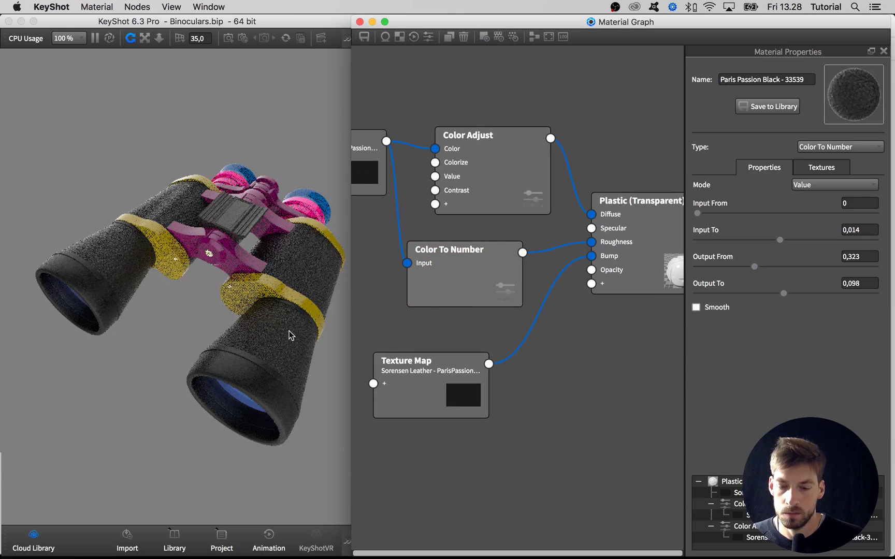
Draw a region render over the leather to check the roughness change
{"action": "left_click", "coordinate": [190, 306]}
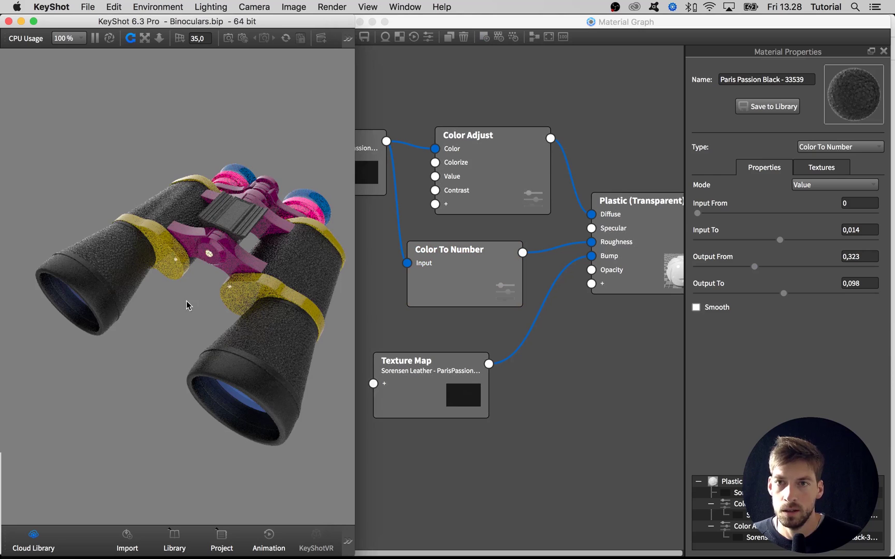
{"action": "key", "text": "alt+r"}
{"action": "left_click_drag", "start_coordinate": [66, 284], "coordinate": [165, 229]}
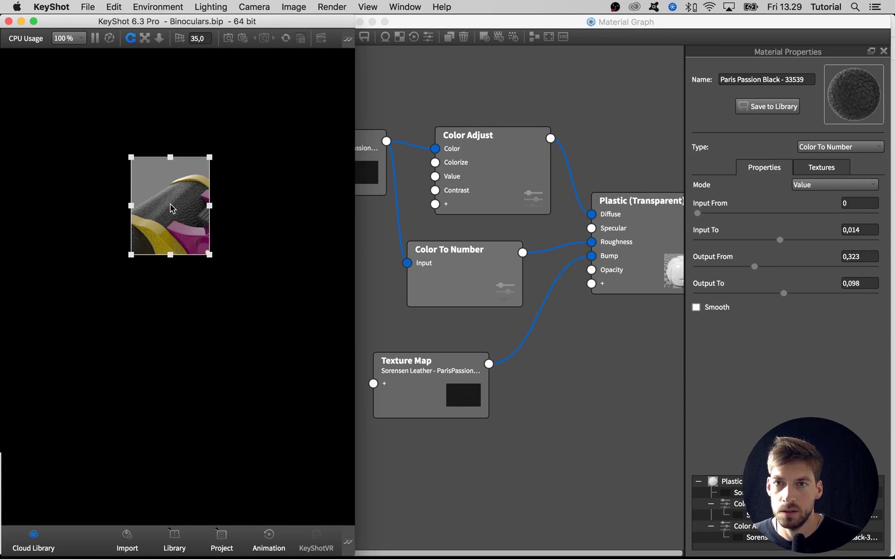
Set the roughness Output To to 0,13, then turn off the region render
{"action": "left_click", "coordinate": [468, 289]}
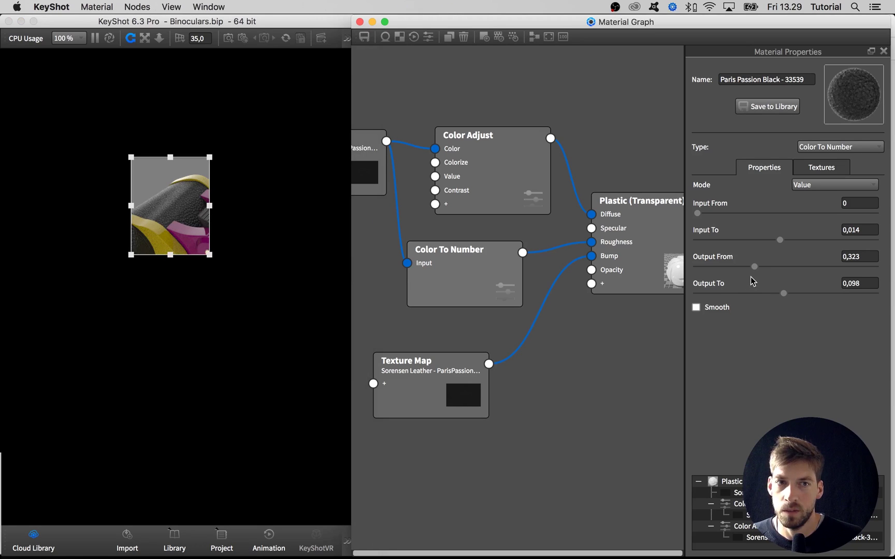
{"action": "left_click", "coordinate": [765, 293]}
{"action": "left_click_drag", "start_coordinate": [766, 293], "coordinate": [812, 294]}
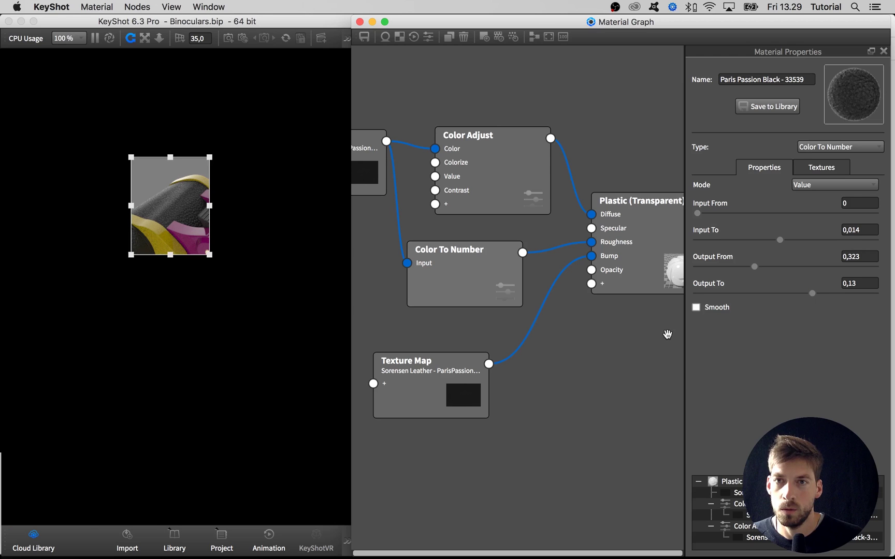
{"action": "left_click", "coordinate": [315, 373]}
{"action": "left_click", "coordinate": [397, 347]}
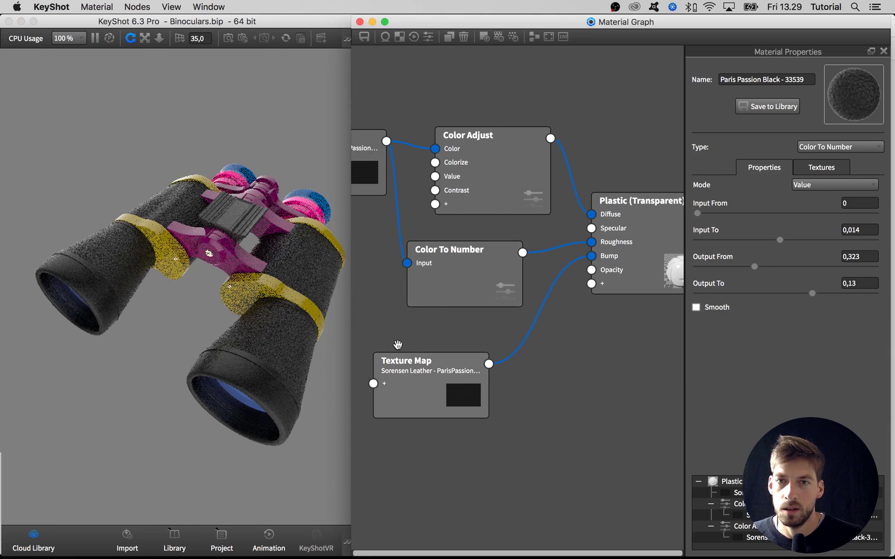
Close the Material Graph, maximise the KeyShot window, and orbit to view the binoculars from above
{"action": "left_click", "coordinate": [359, 21]}
{"action": "double_click", "coordinate": [334, 21]}
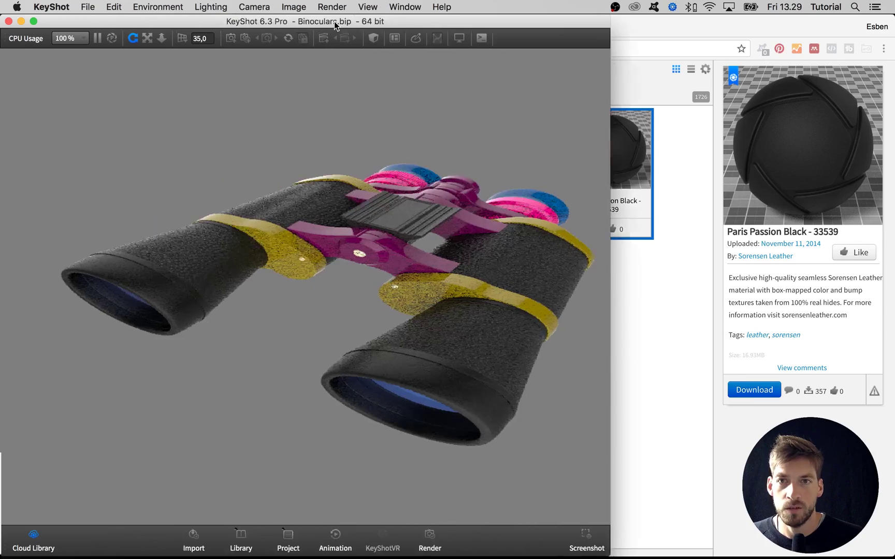
{"action": "left_click_drag", "start_coordinate": [305, 128], "coordinate": [336, 131]}
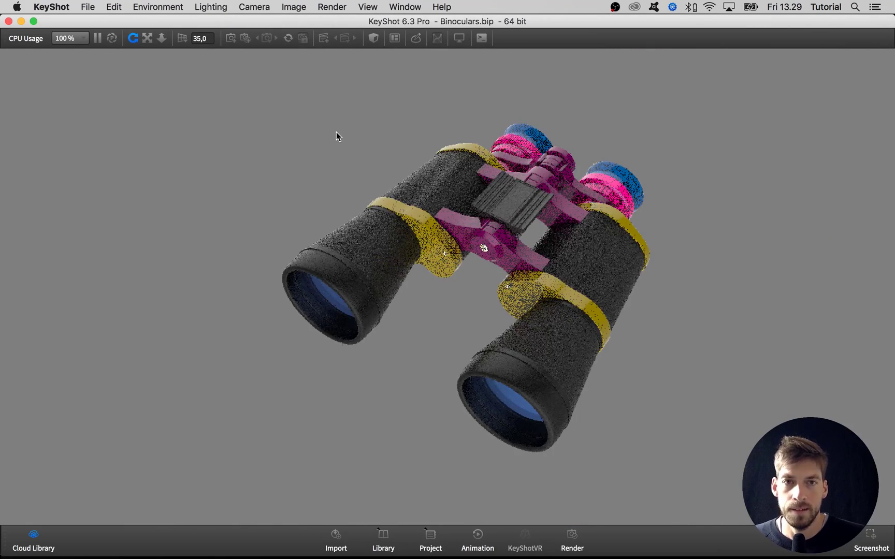